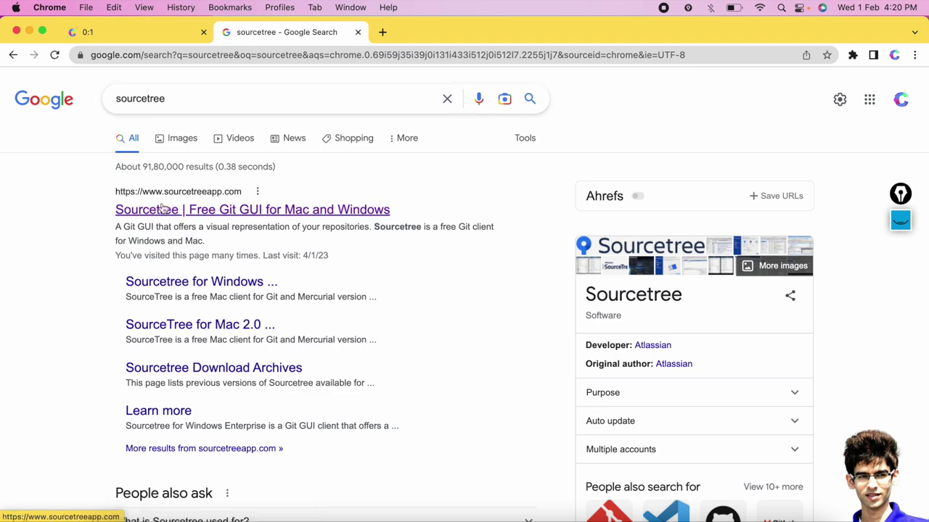
Open the sourcetreeapp.com homepage, then launch the Sourcetree app from Spotlight.
click(156, 216)
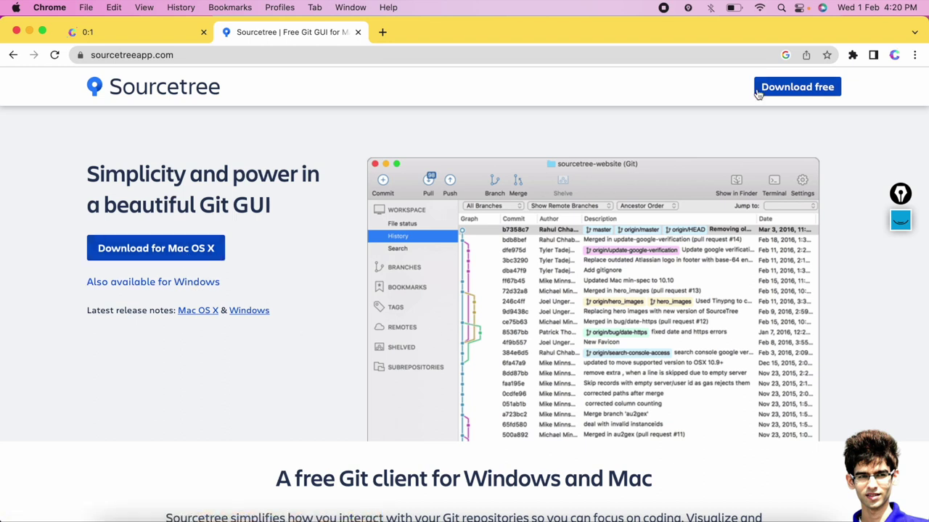
click(782, 8)
text(Sourc)
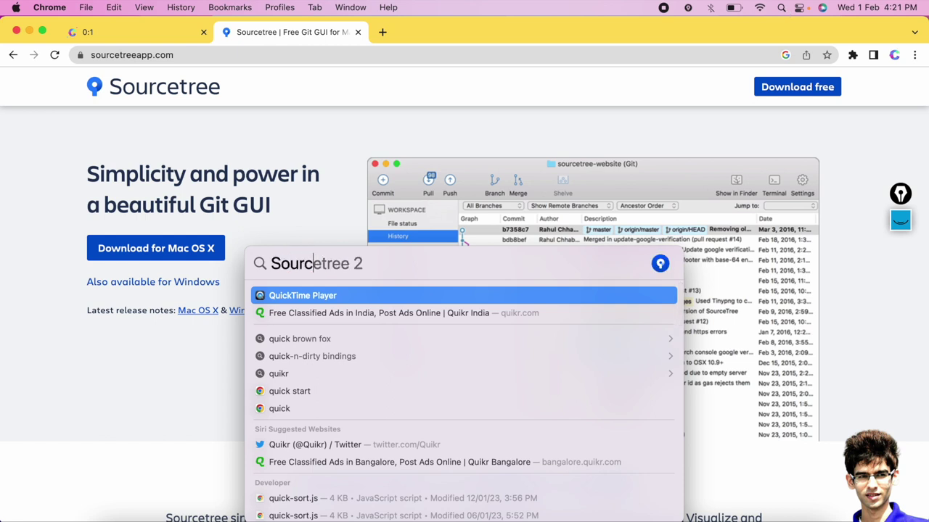
text(etree)
key(Return)
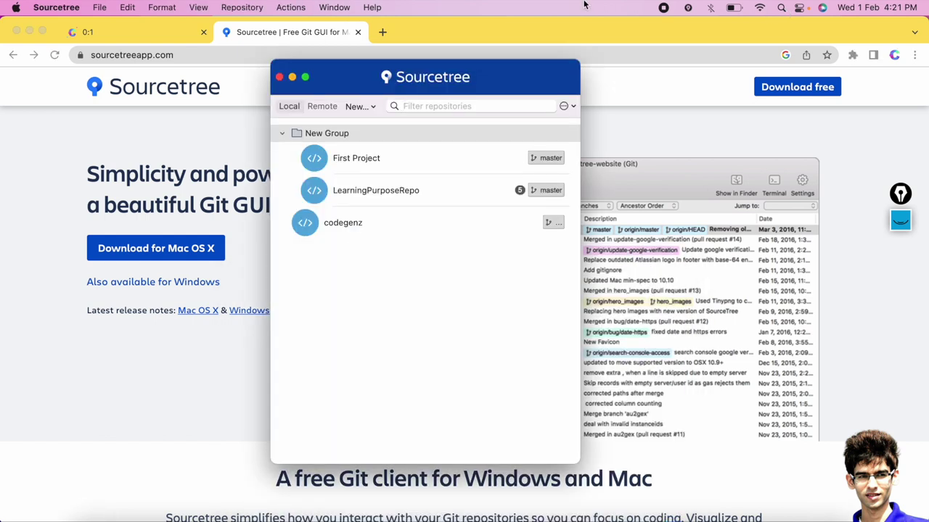
Collapse and re-expand the New Group repositories, then bring Chrome back in front.
click(283, 134)
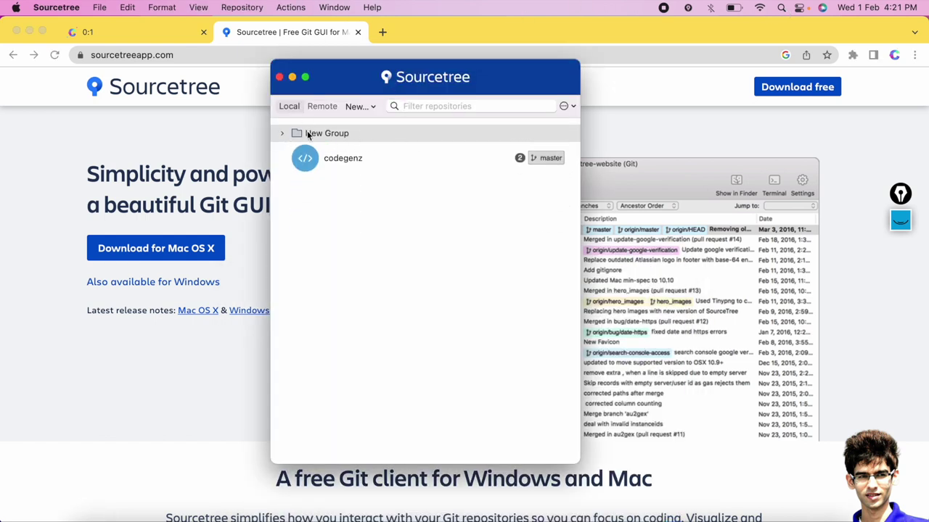
click(282, 134)
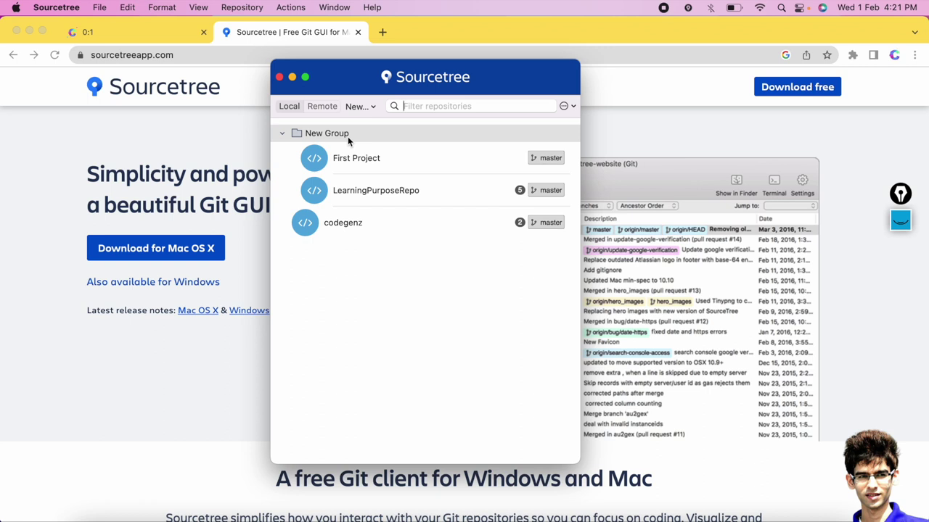
click(411, 31)
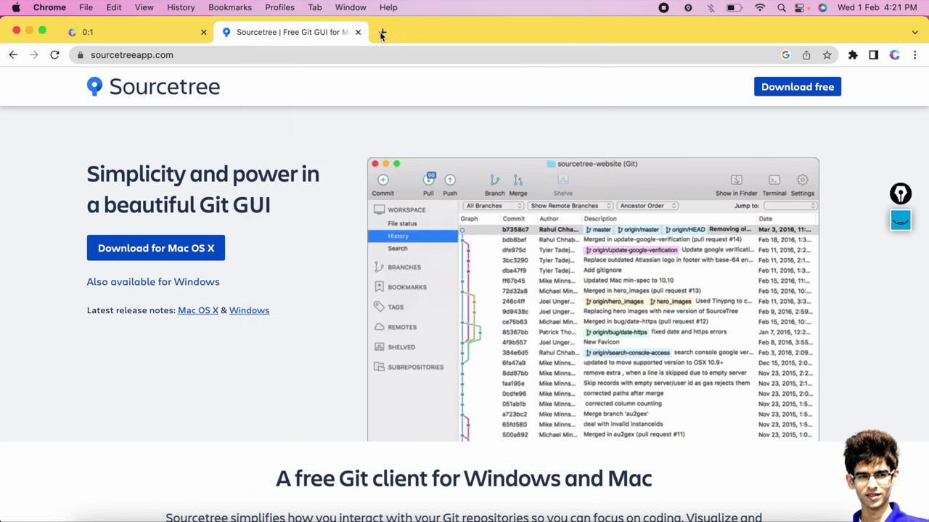
click(382, 32)
Go to bitbucket.org in a new browser tab.
click(283, 55)
text(b)
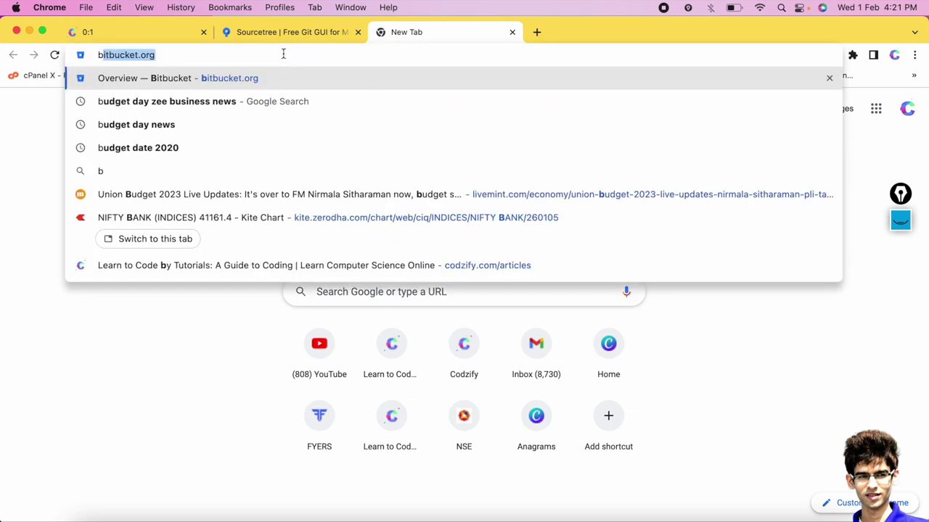
text(itbucket)
key(Return)
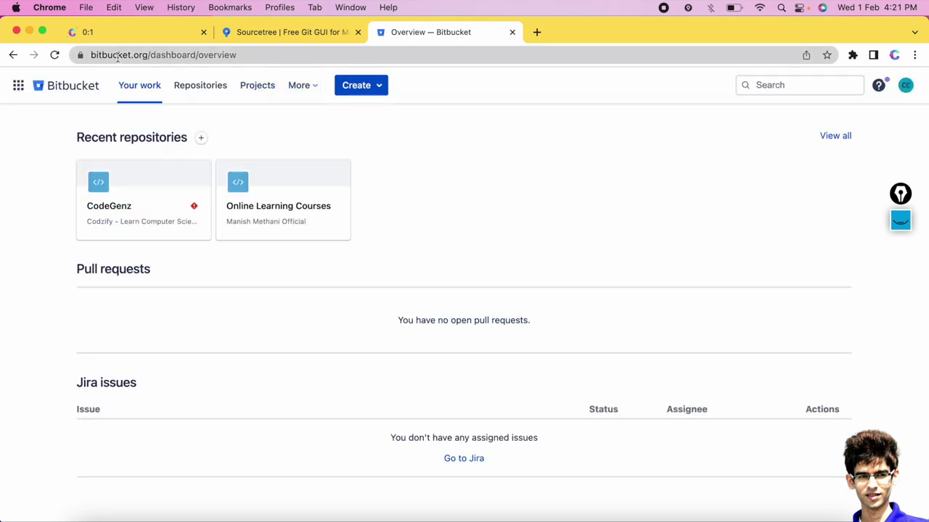
Log out of Bitbucket, sign back in with the Google account, then show the blackboard tab.
click(906, 85)
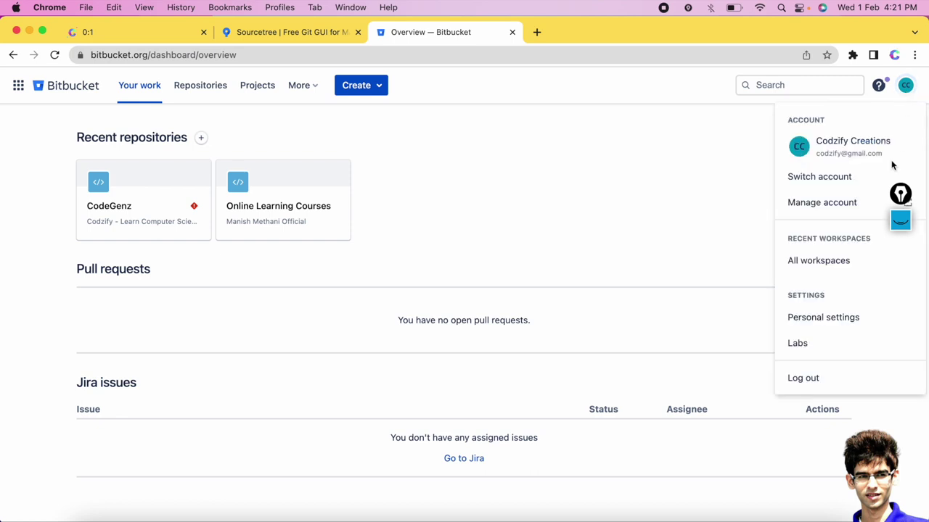
click(805, 379)
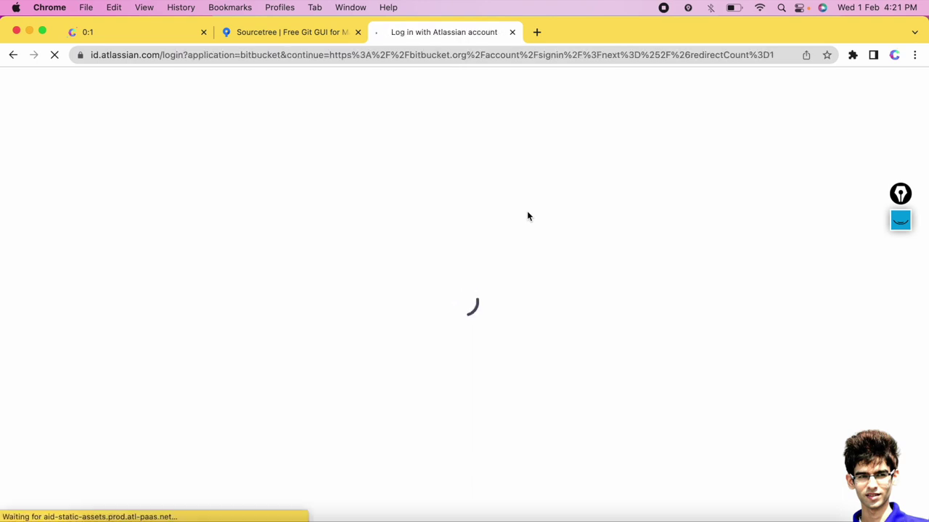
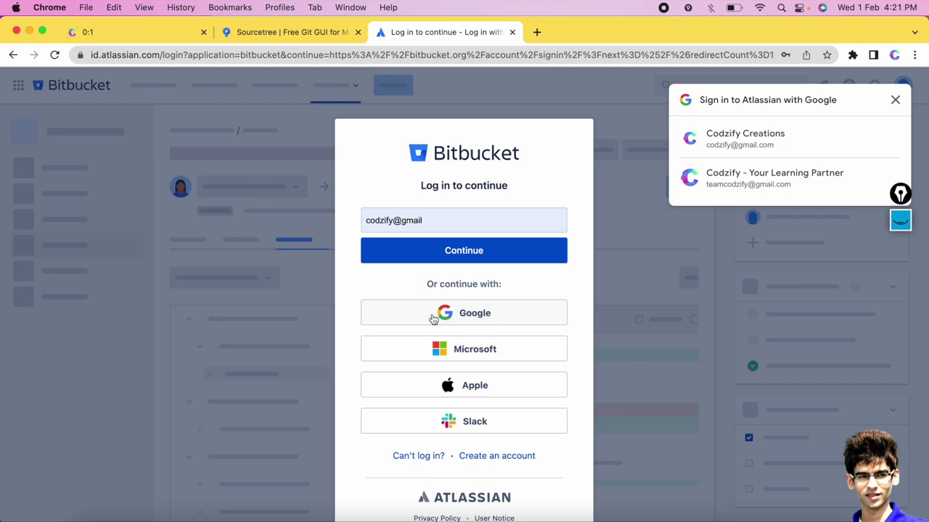
click(730, 150)
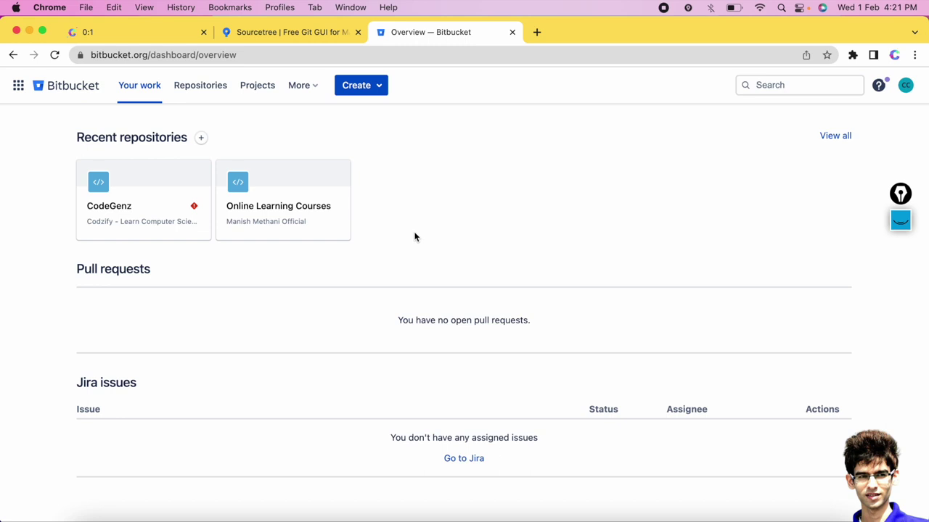
click(111, 31)
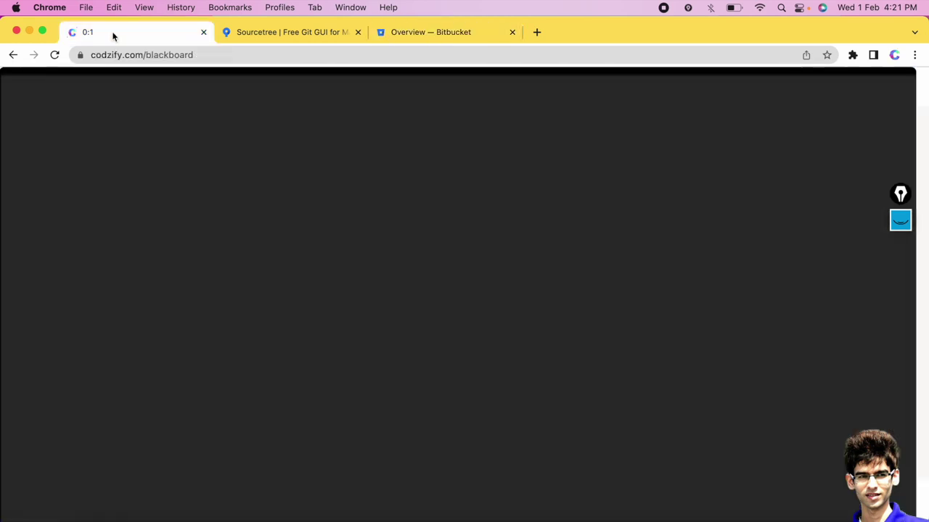
Show and hide the Epic Pen drawings, then return to the Bitbucket dashboard.
click(902, 220)
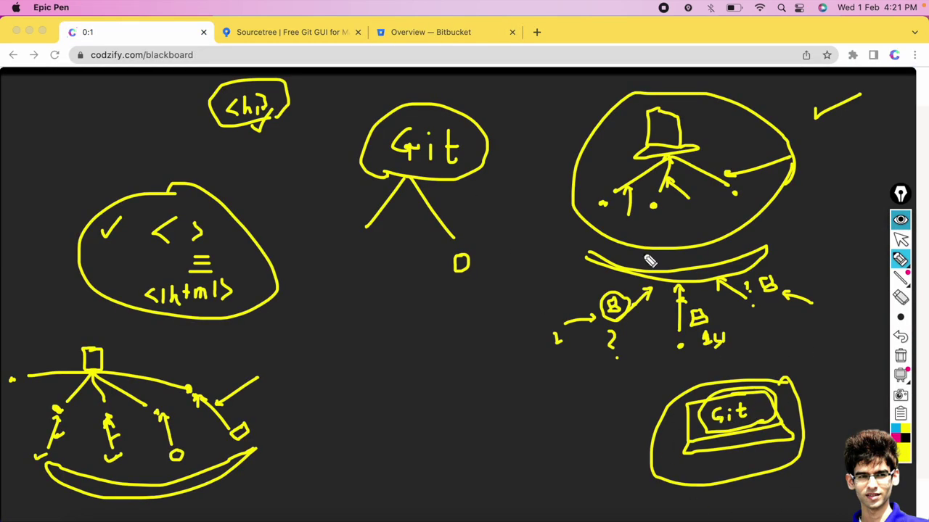
click(901, 220)
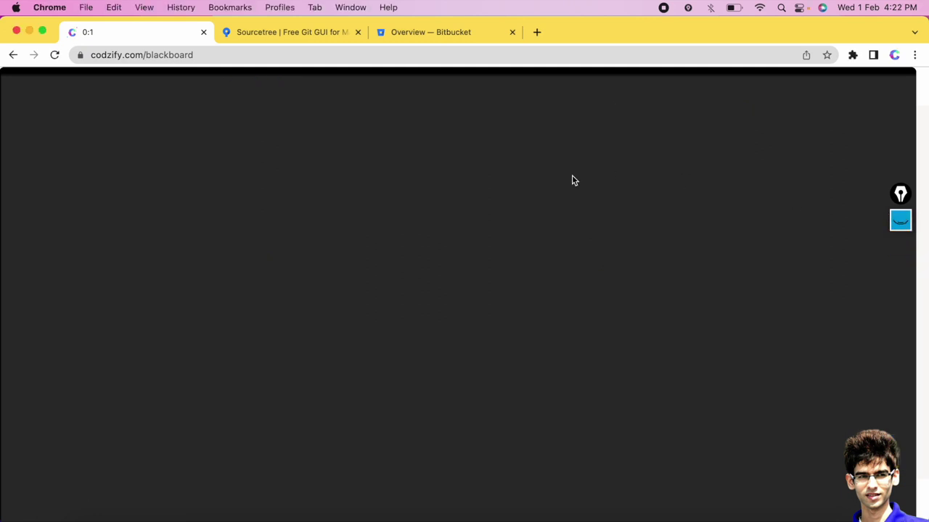
click(418, 32)
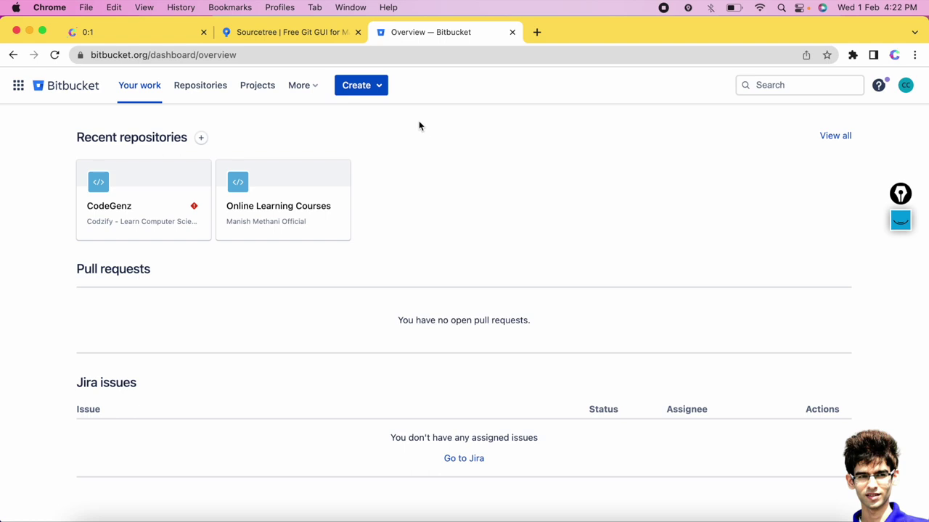
click(380, 91)
Start a new repository in the Codzify workspace.
click(368, 125)
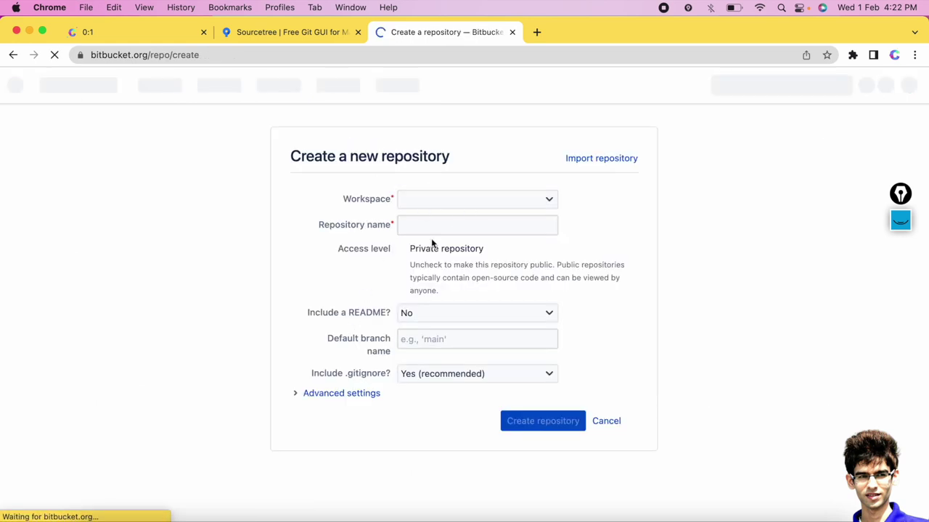
click(435, 204)
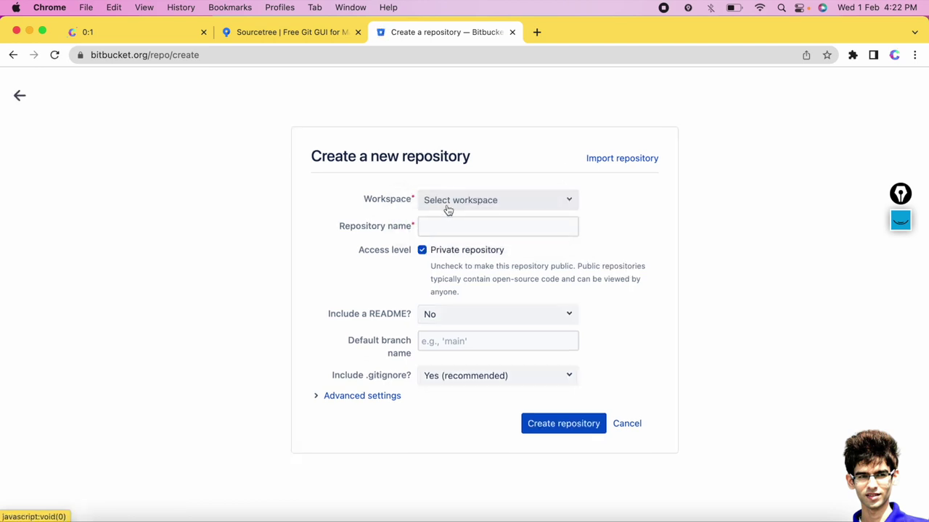
click(447, 206)
click(454, 231)
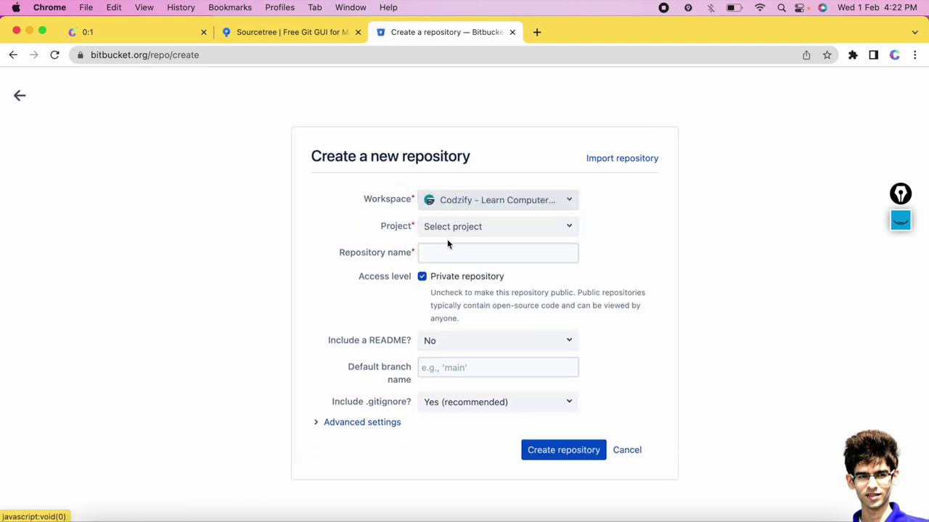
Create a new project named DemoProject instead of picking an existing one.
click(448, 229)
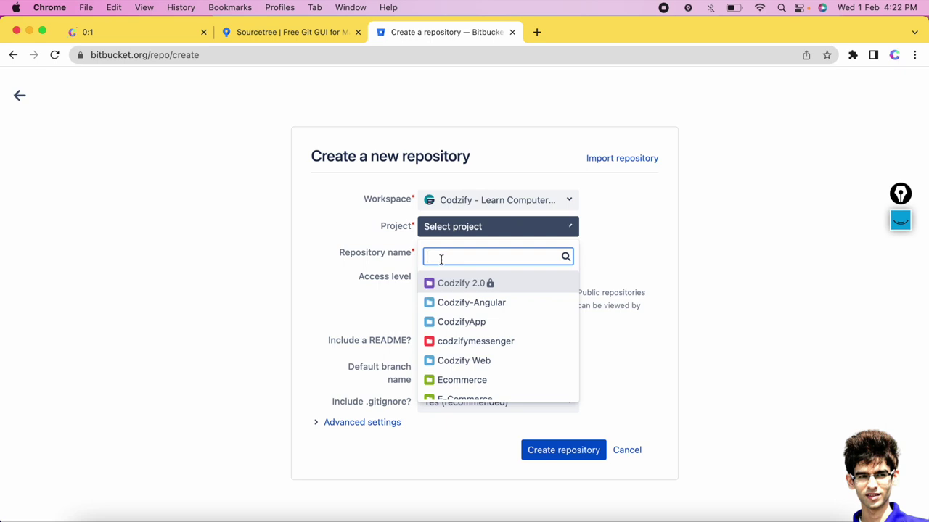
text(DemoProject)
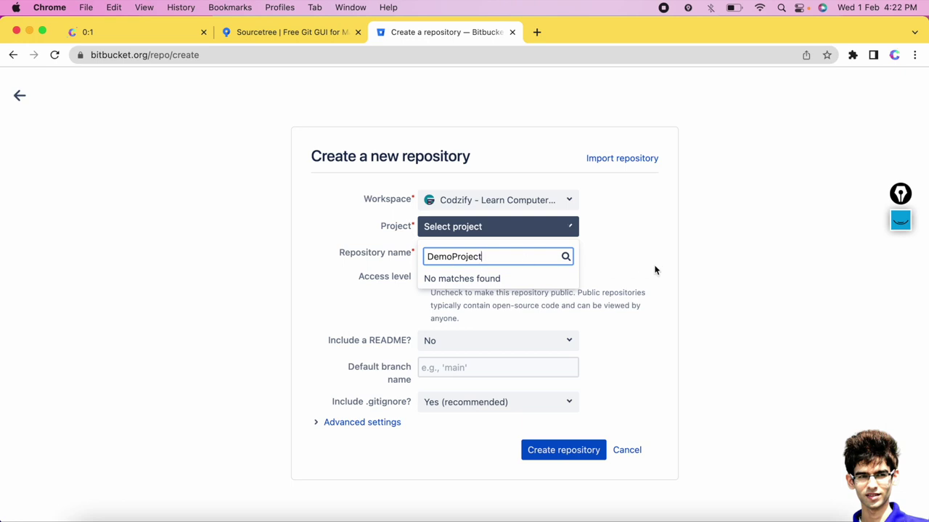
key(super+a)
key(BackSpace)
text(Dem)
key(super+a)
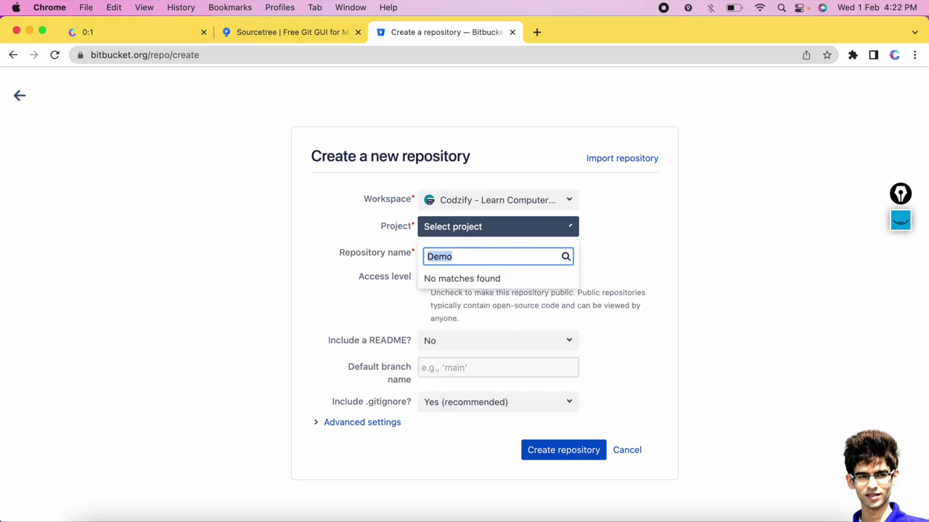
key(BackSpace)
scroll(530, 350, down, 3)
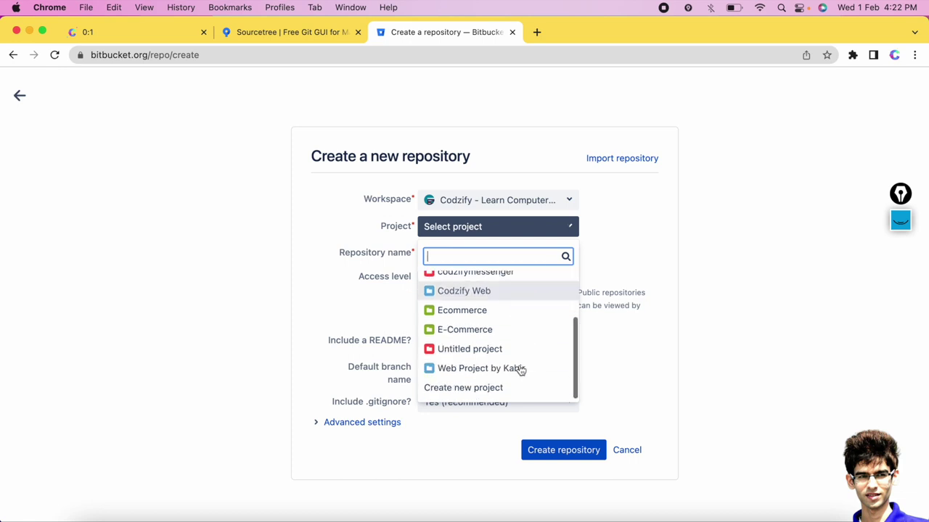
click(488, 390)
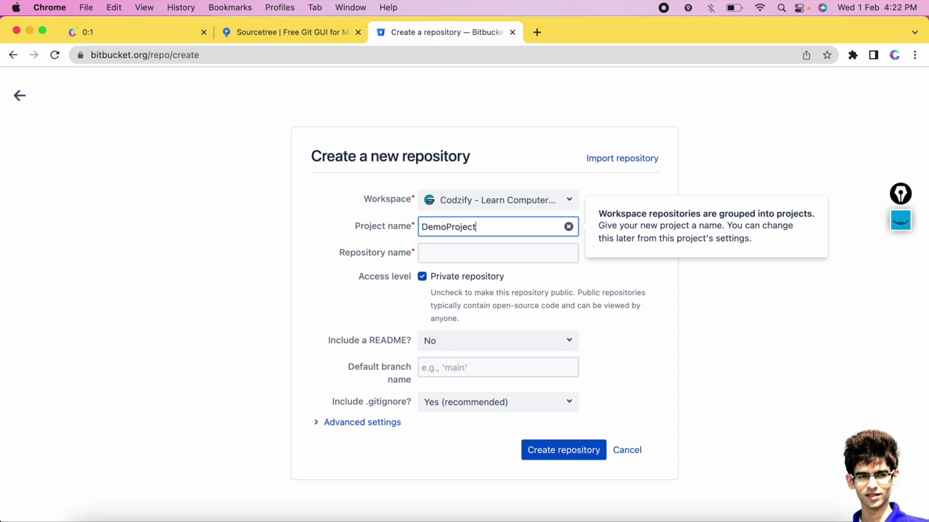
drag(446, 227, 503, 230)
Name the repository Demo and keep it private.
click(458, 251)
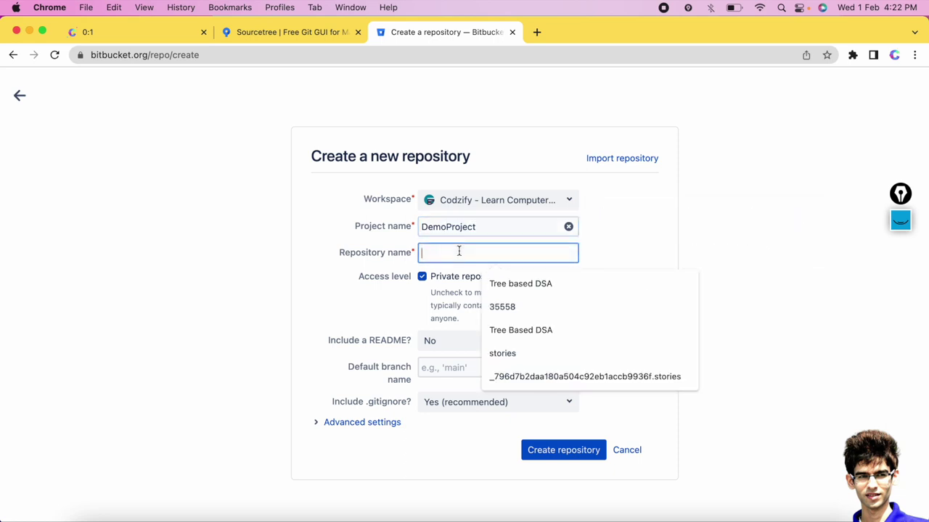
text(Demo)
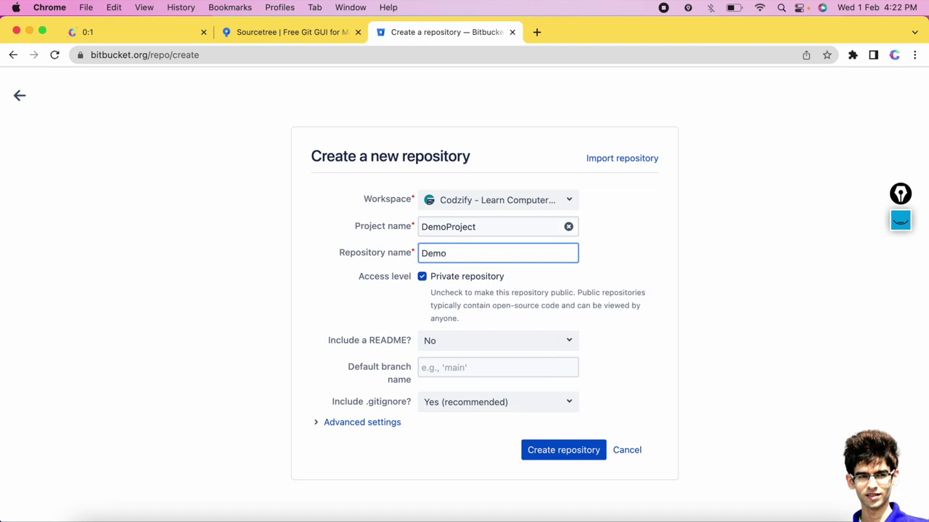
click(422, 278)
click(435, 280)
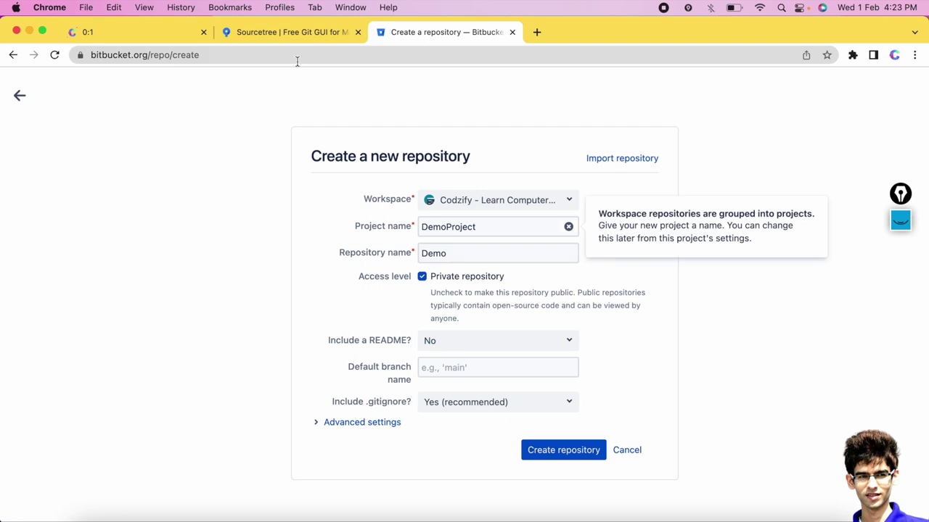
click(150, 34)
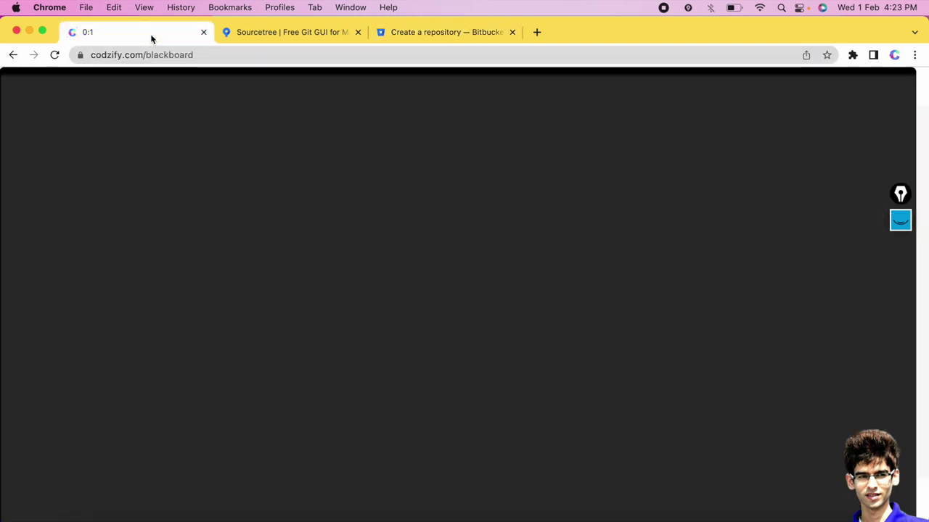
Circle the box, add ticks, and sketch an ellipse below the Git tree with Epic Pen.
click(900, 221)
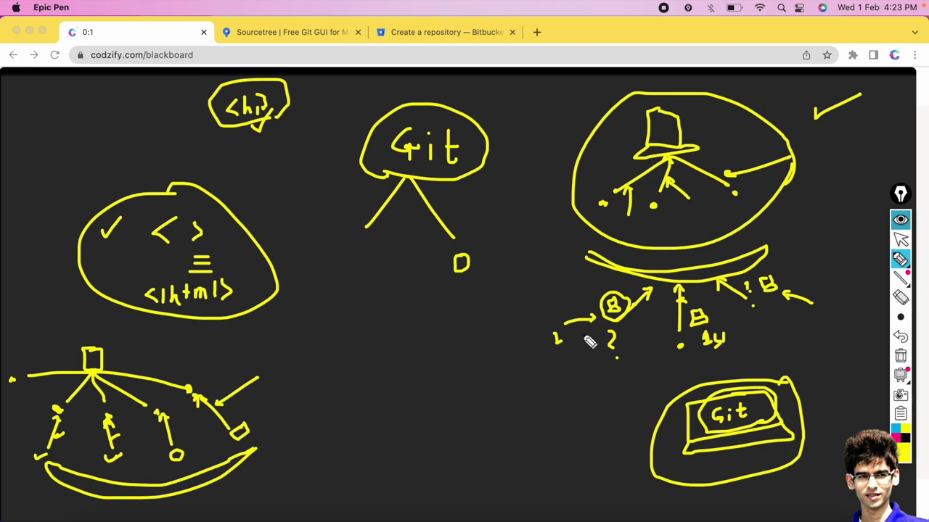
mouse_move(730, 316)
mouse_down()
mouse_move(691, 311)
mouse_move(701, 357)
mouse_move(733, 338)
mouse_move(729, 315)
mouse_up()
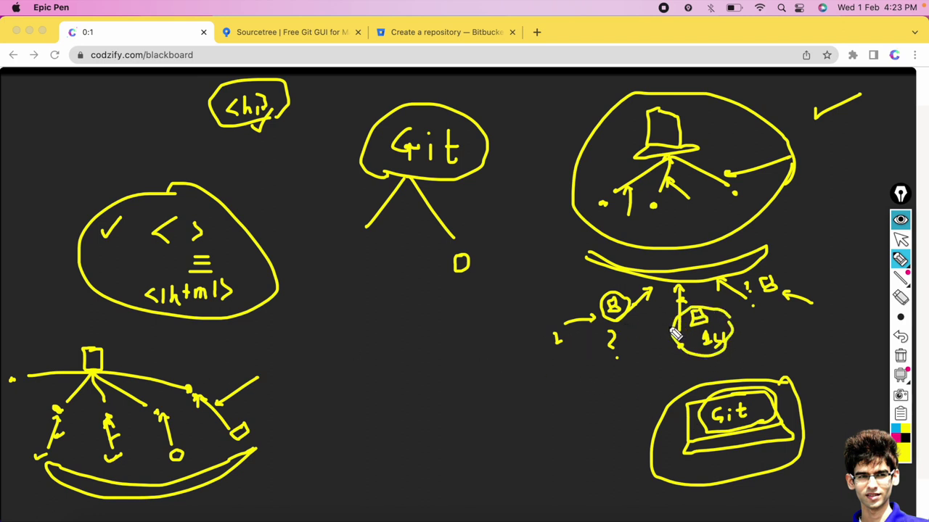
drag(589, 297, 596, 292)
drag(775, 269, 784, 259)
mouse_move(415, 335)
mouse_down()
mouse_move(338, 368)
mouse_move(450, 356)
mouse_move(407, 330)
mouse_up()
mouse_move(368, 353)
mouse_down()
mouse_move(404, 340)
mouse_move(427, 348)
mouse_up()
mouse_move(419, 305)
mouse_down()
mouse_move(440, 322)
mouse_move(438, 290)
mouse_move(411, 347)
mouse_up()
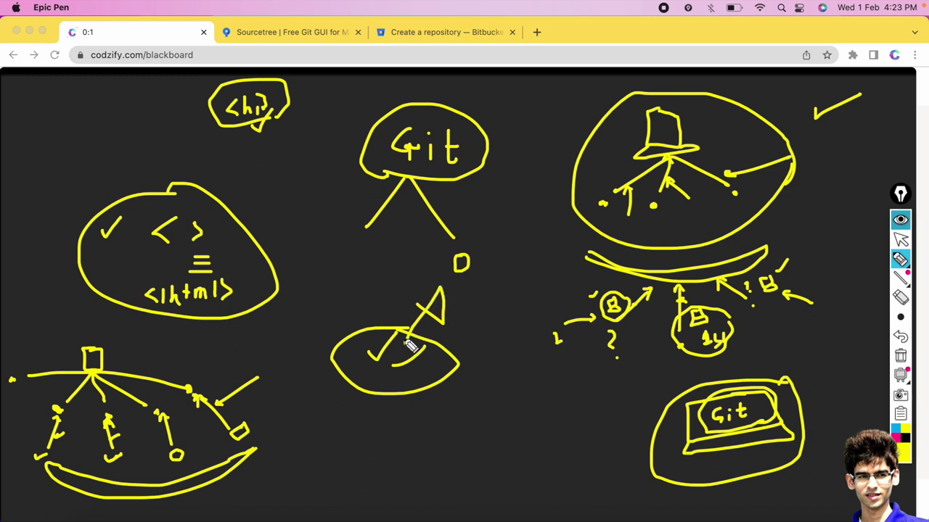
Undo the last strokes, hide all ink, and return to the repository form.
click(900, 336)
click(900, 336)
click(900, 336)
click(900, 336)
click(899, 337)
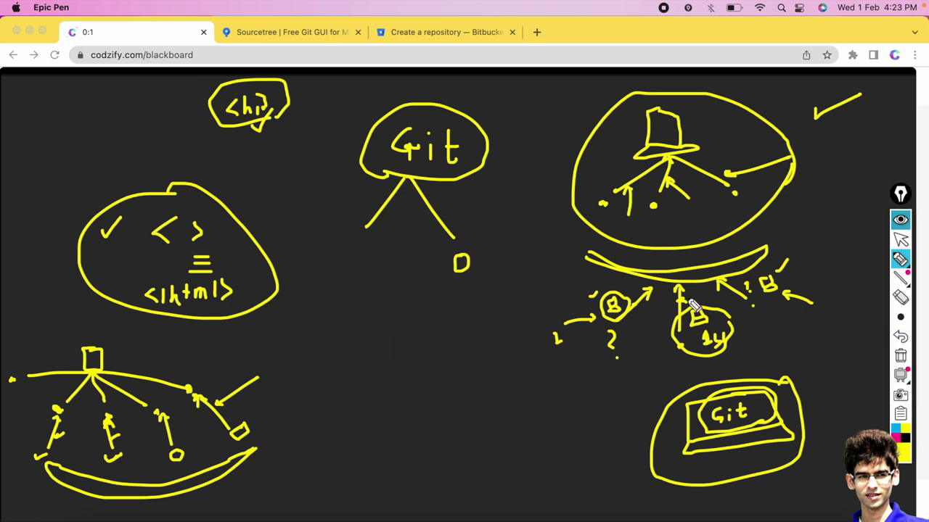
click(901, 219)
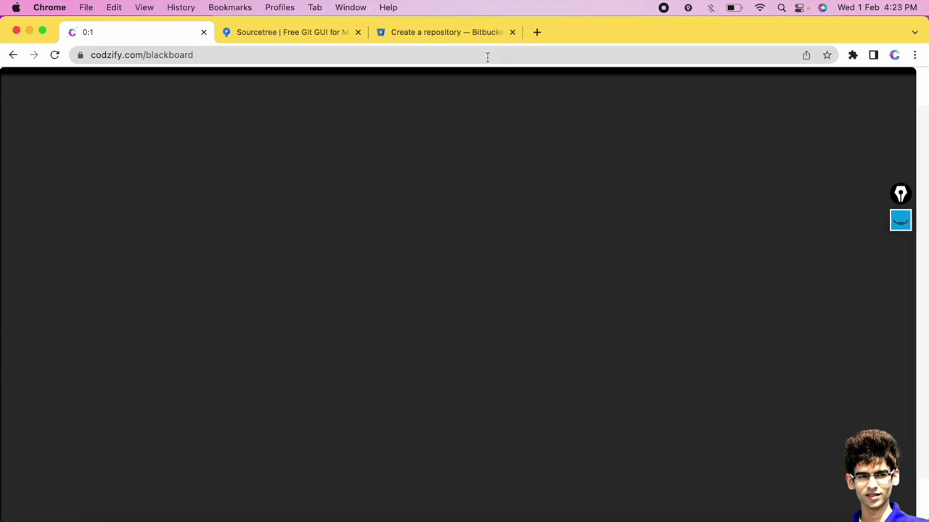
click(446, 32)
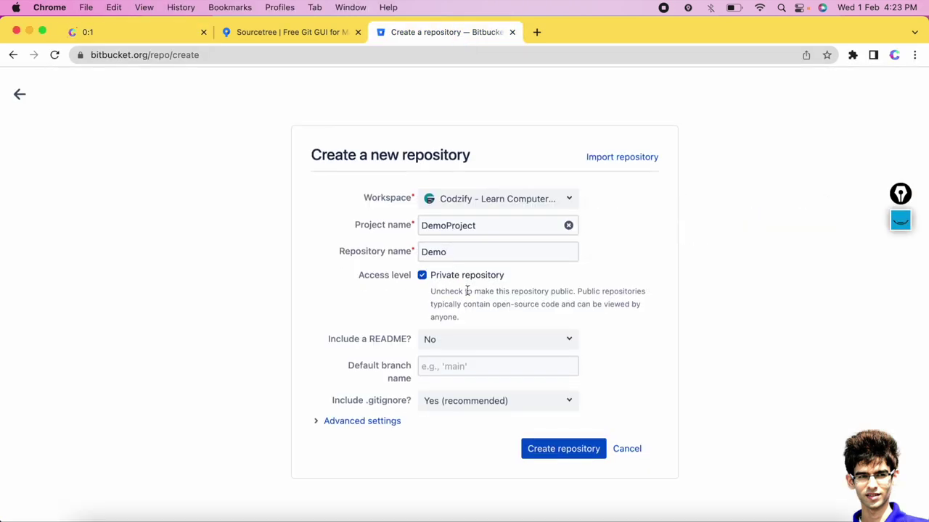
Keep project DemoProject and repository Demo, and create the repository.
double_click(432, 226)
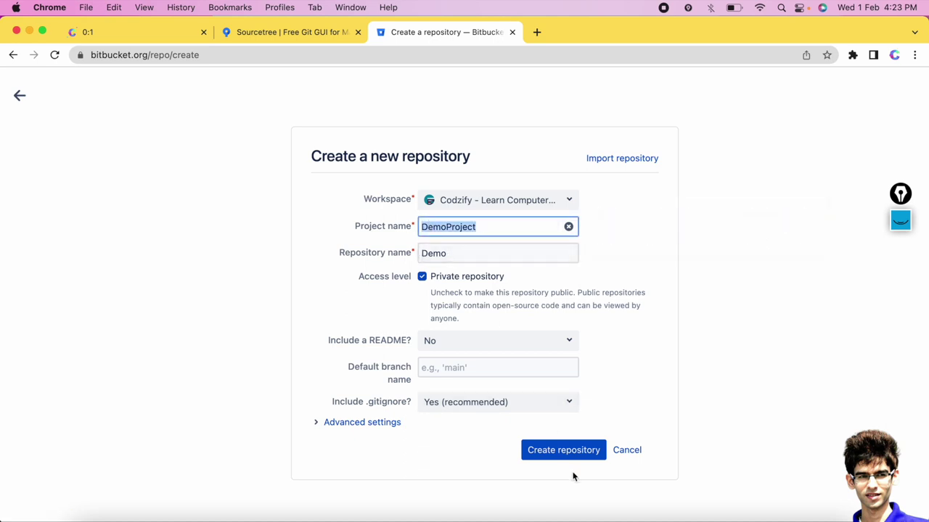
click(556, 455)
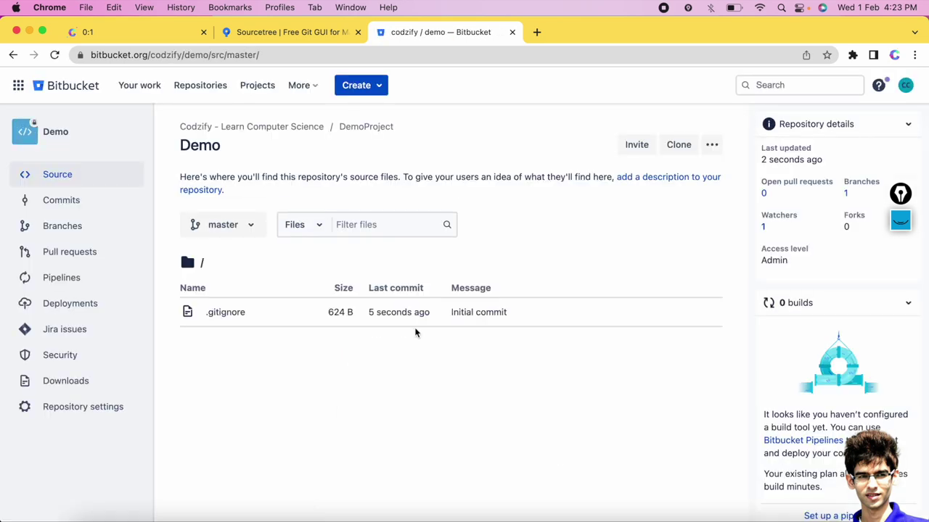
click(197, 88)
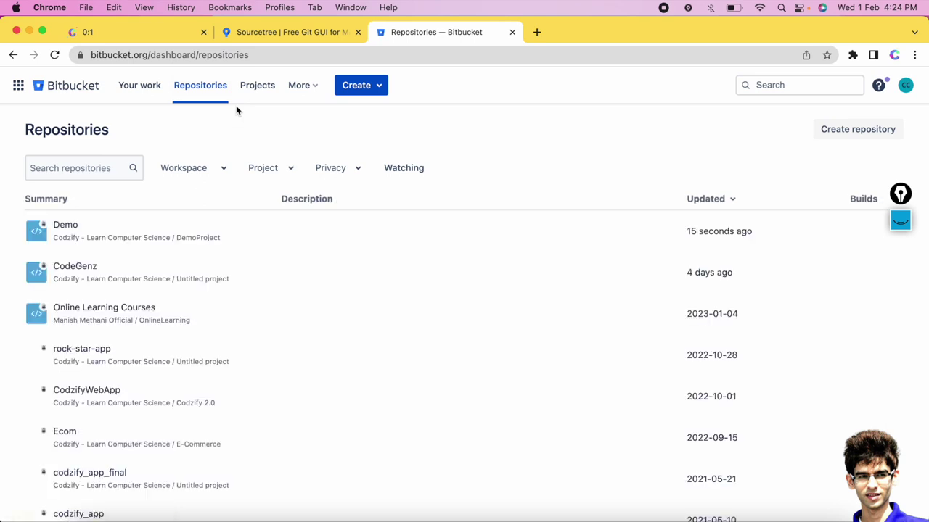
scroll(224, 315, down, 1)
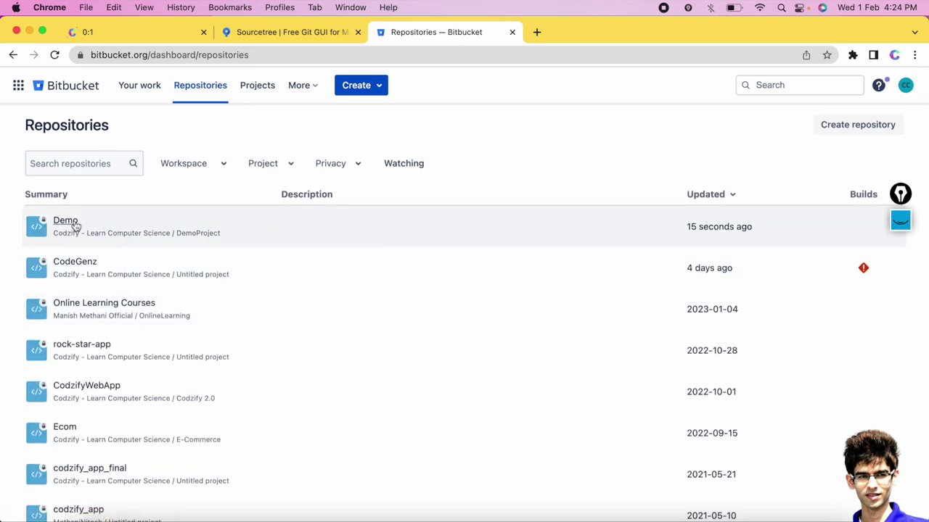
triple_click(694, 227)
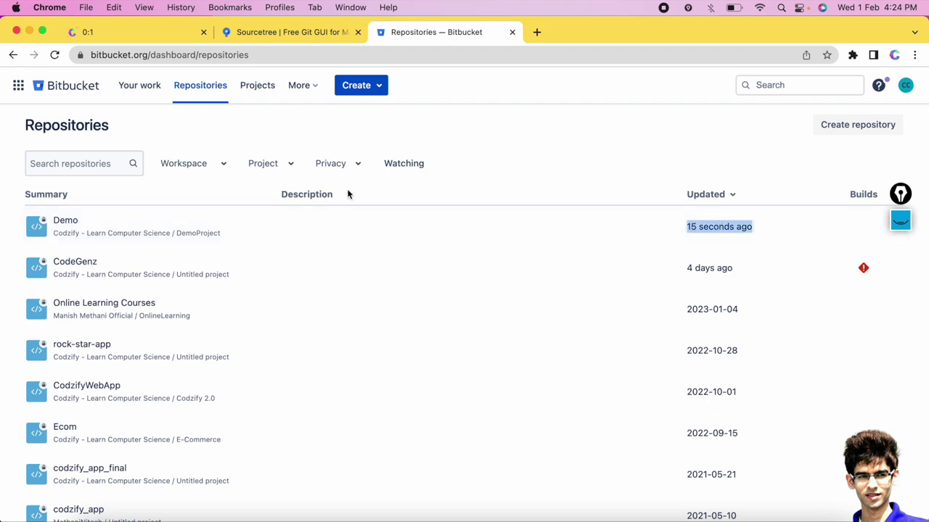
click(72, 225)
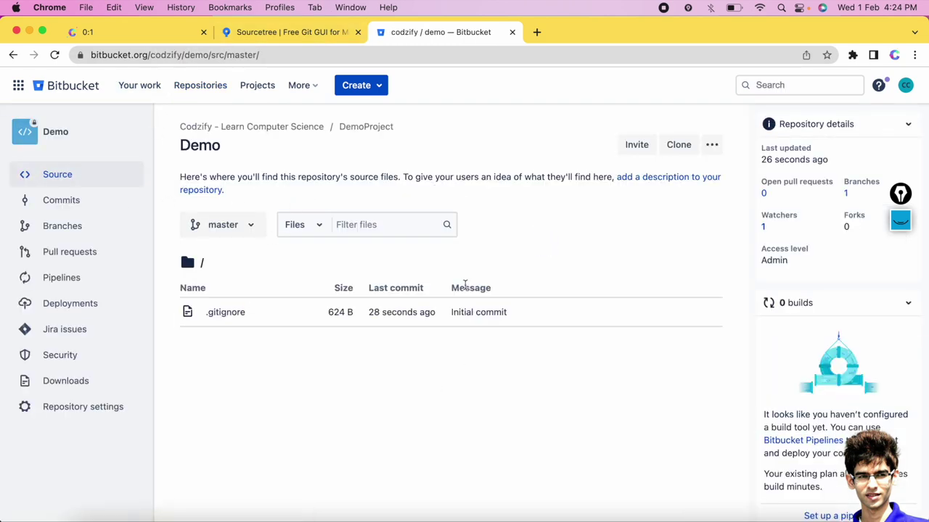
scroll(445, 410, down, 1)
scroll(445, 410, up, 1)
Open Demo's clone options, highlight the HTTPS git clone command, and choose Clone in Sourcetree.
click(678, 148)
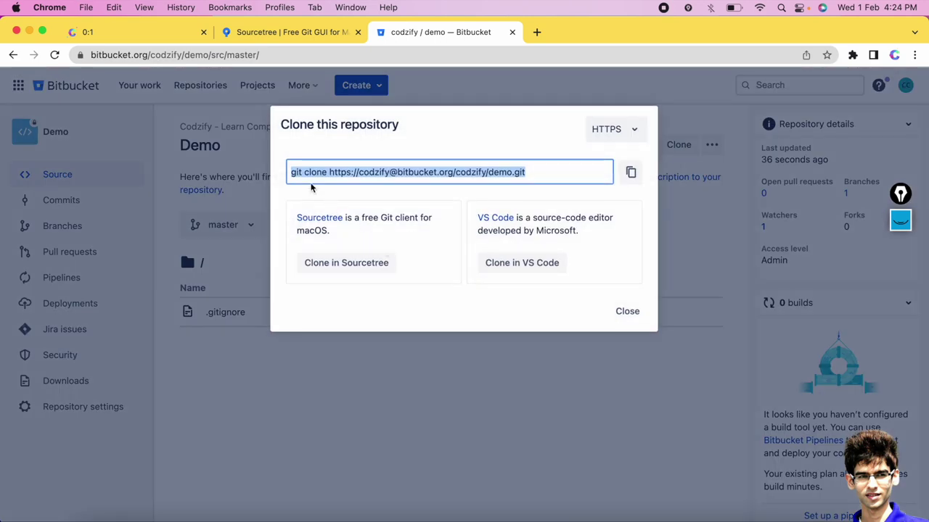
click(396, 147)
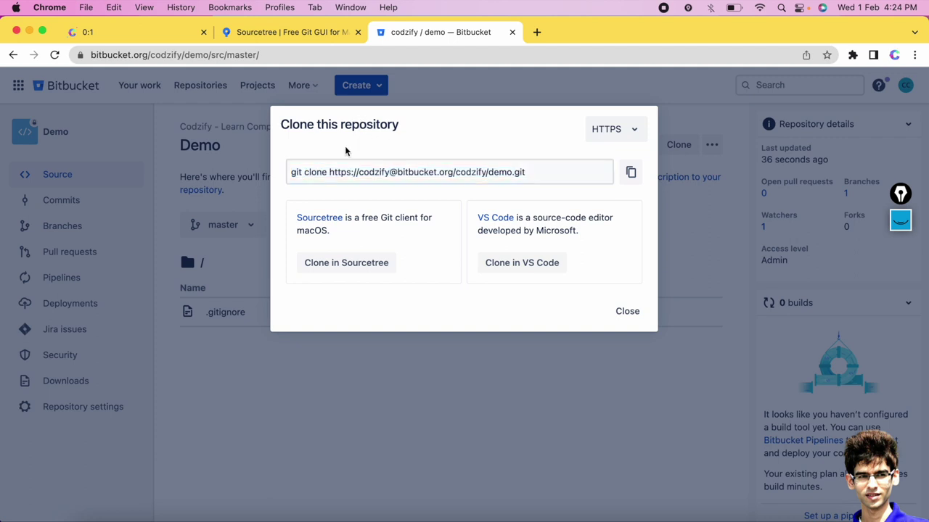
click(304, 171)
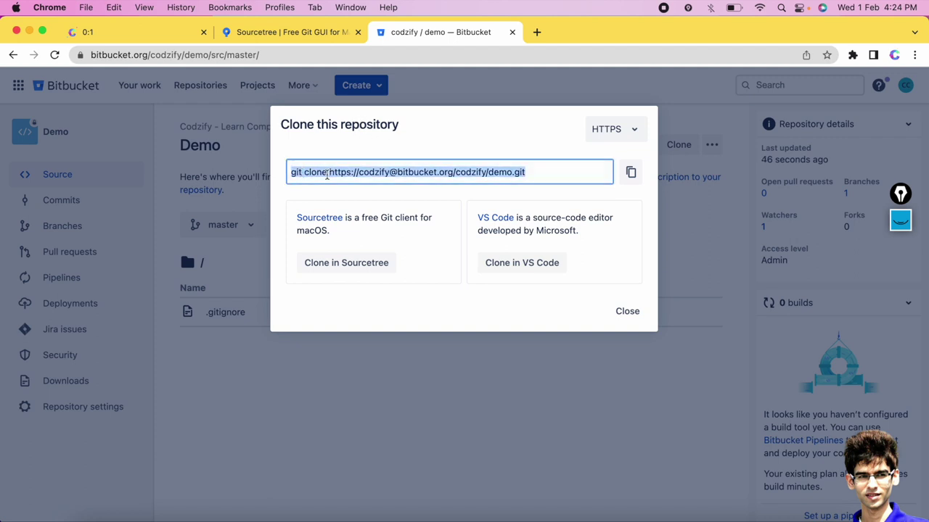
click(540, 173)
drag(522, 174, 289, 172)
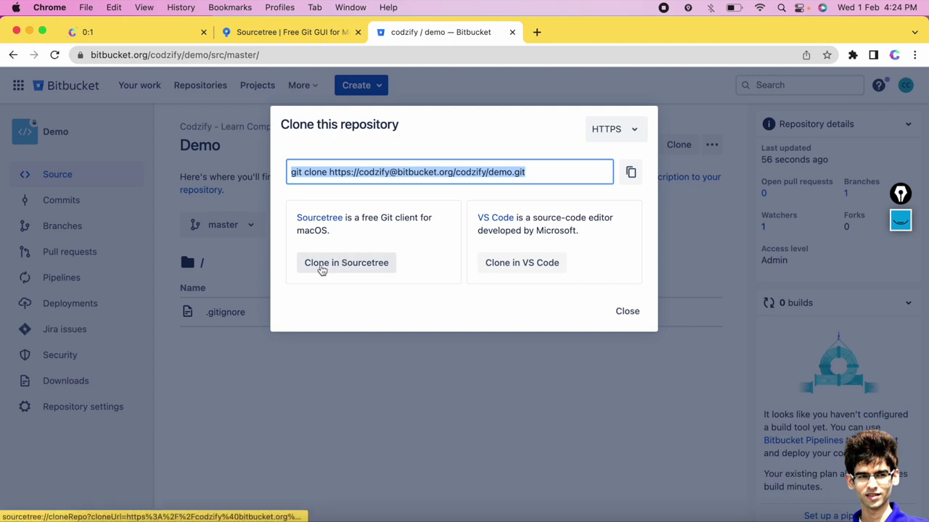
click(354, 271)
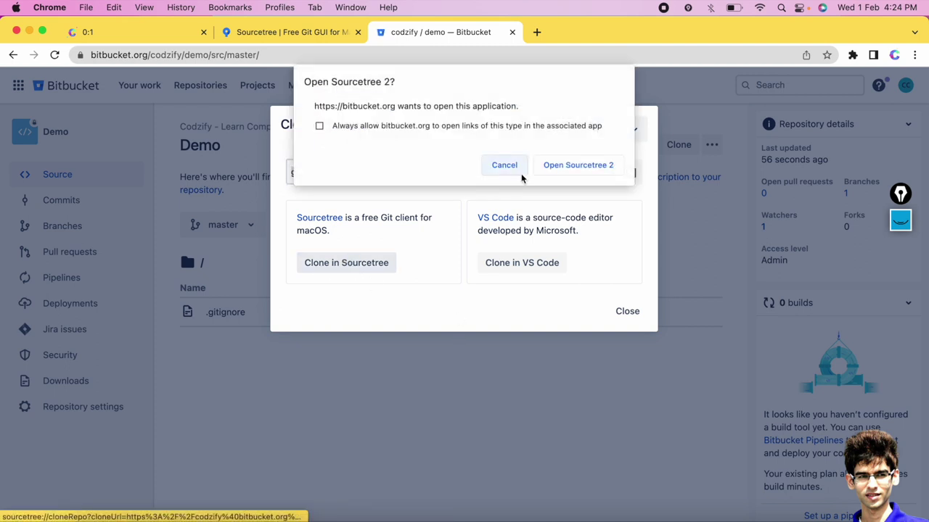
Let Chrome open Sourcetree and set the clone destination to a new Documents/DemoProject folder.
click(577, 165)
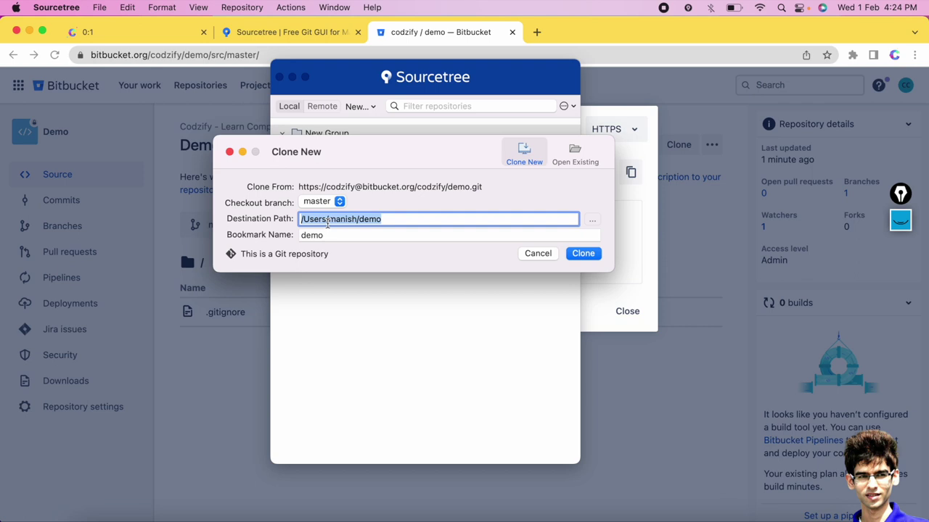
click(593, 223)
click(243, 157)
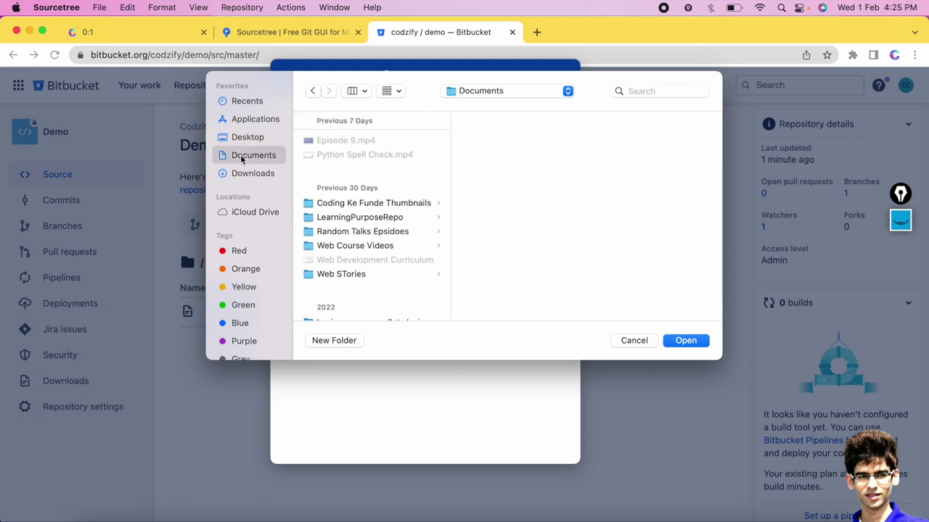
click(329, 341)
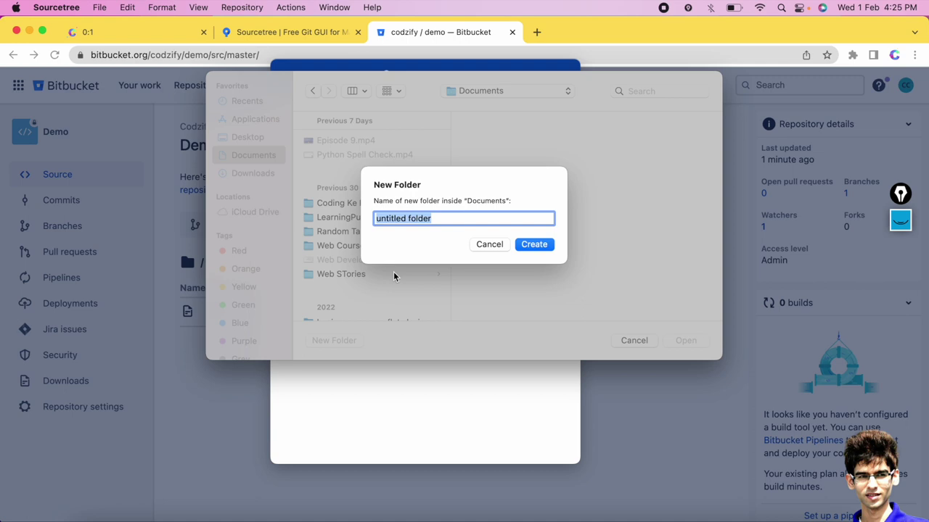
text(Demo)
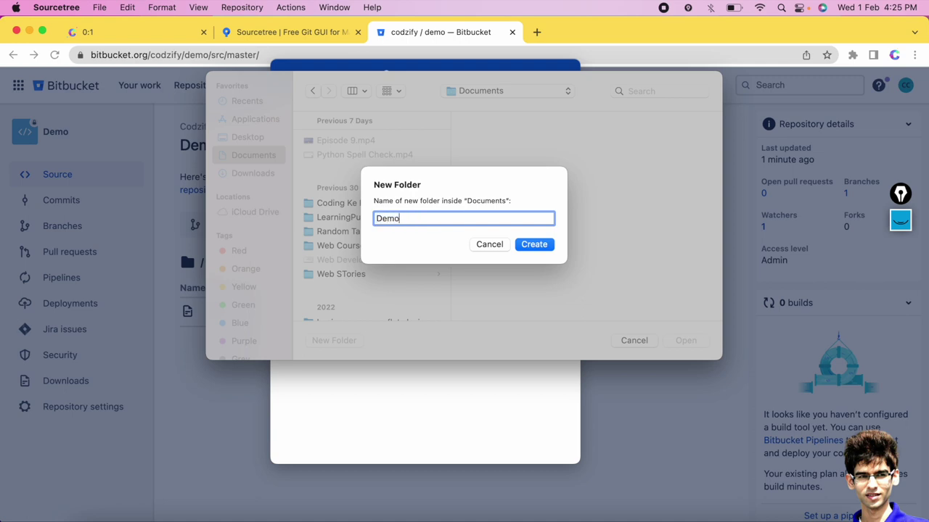
text(Project)
click(534, 244)
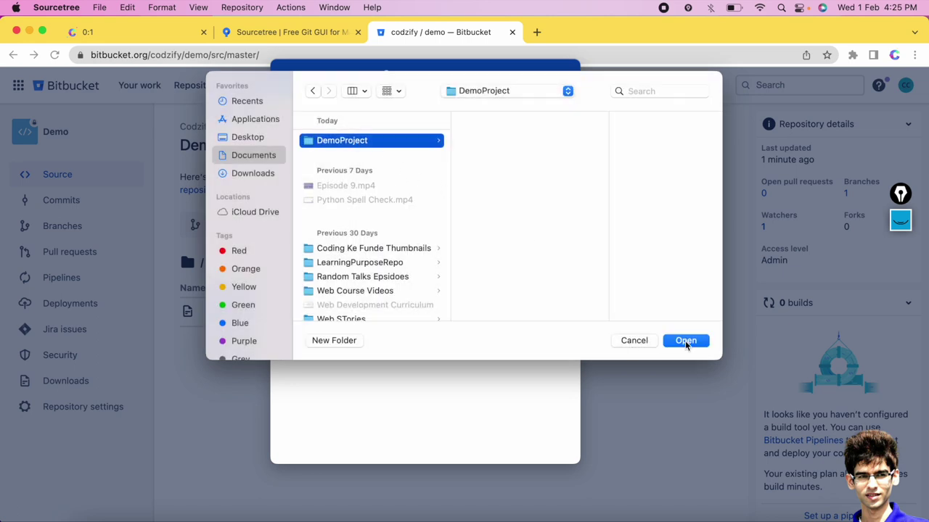
click(684, 340)
click(464, 219)
drag(465, 218, 408, 219)
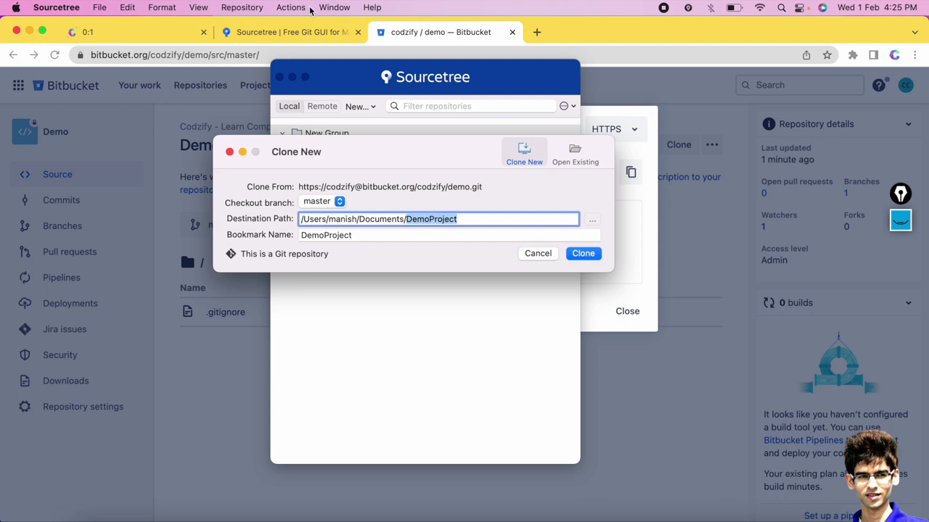
Close Demo's clone dialog and open Personal settings > App passwords from the account menu.
click(282, 32)
click(454, 31)
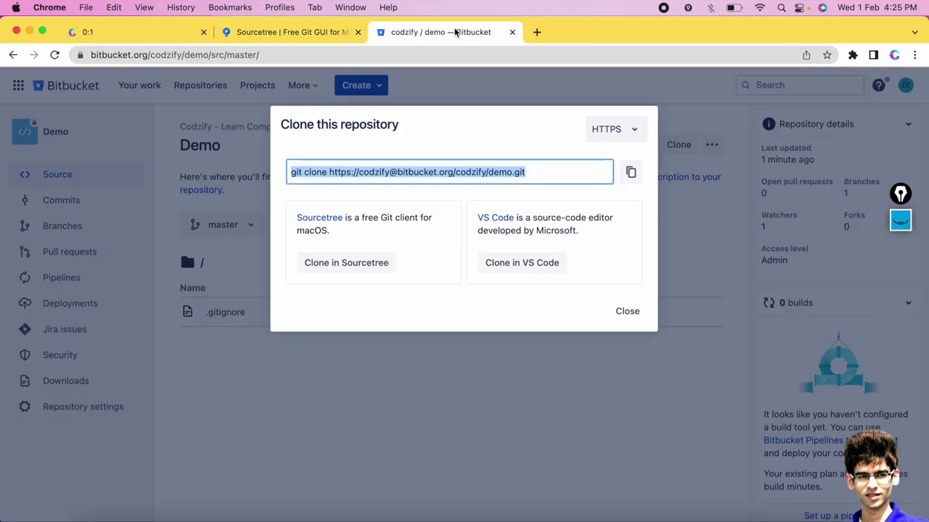
click(218, 252)
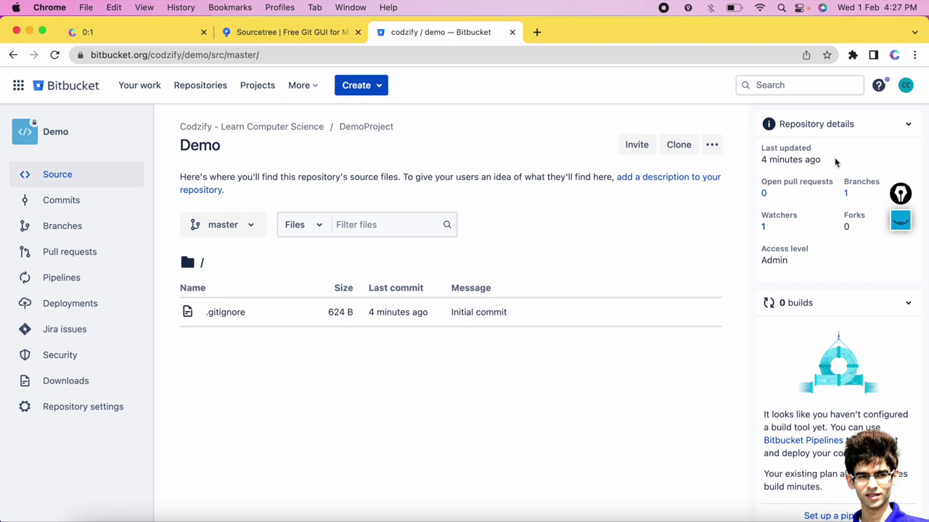
click(906, 87)
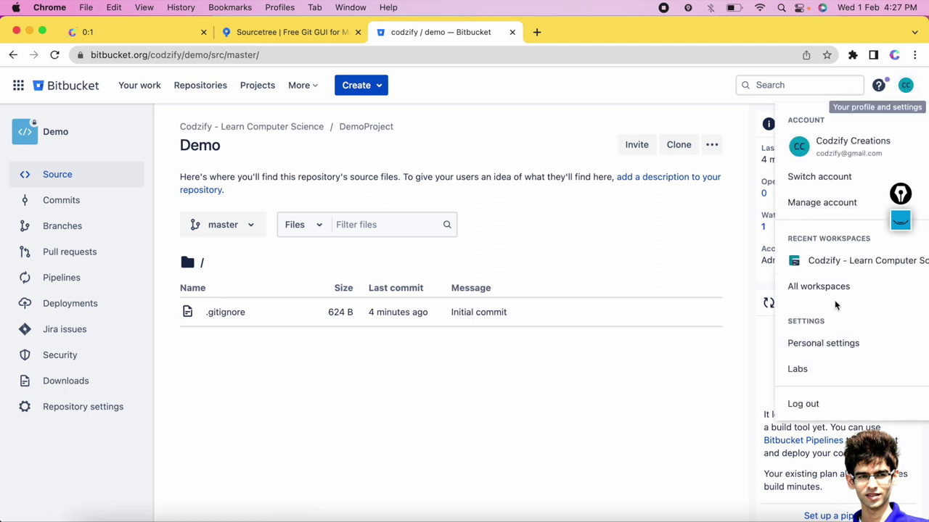
click(844, 345)
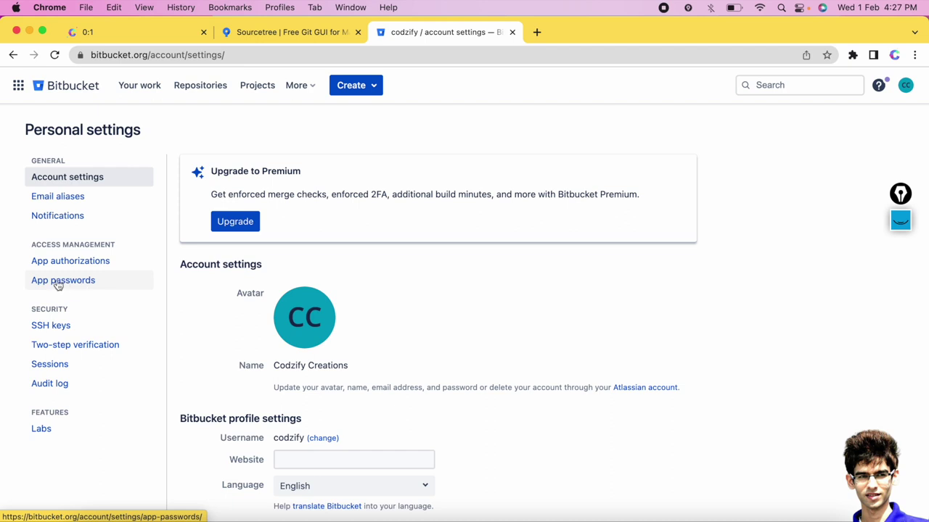
click(74, 282)
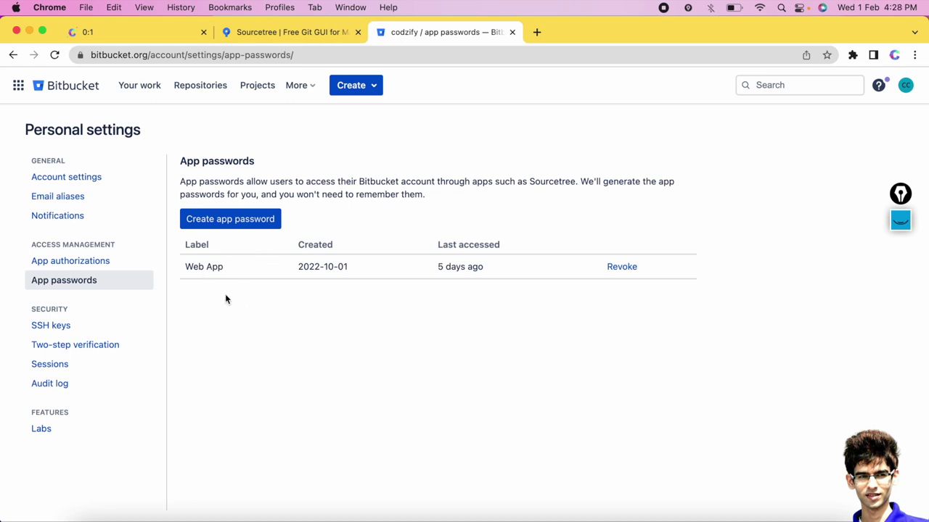
Revoke the old Web App password and start a new app password labelled DemoProject.
click(628, 268)
click(500, 263)
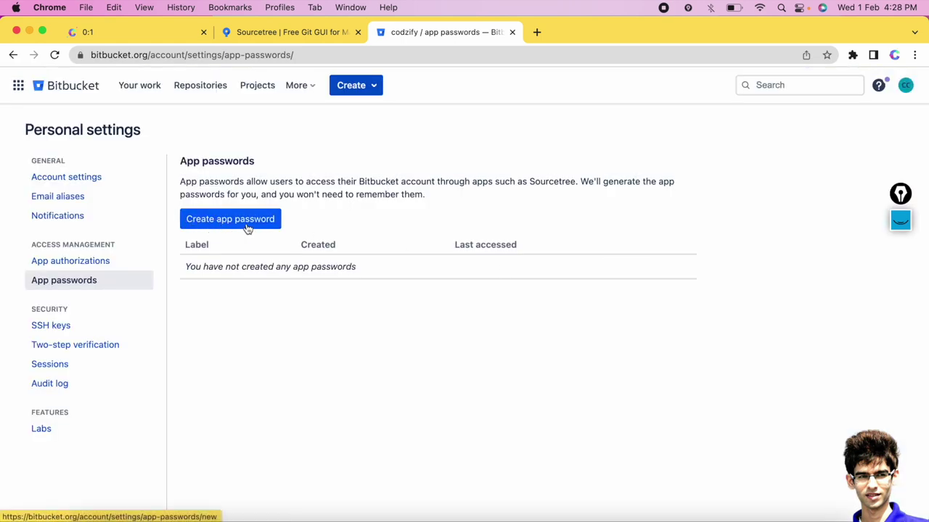
click(223, 221)
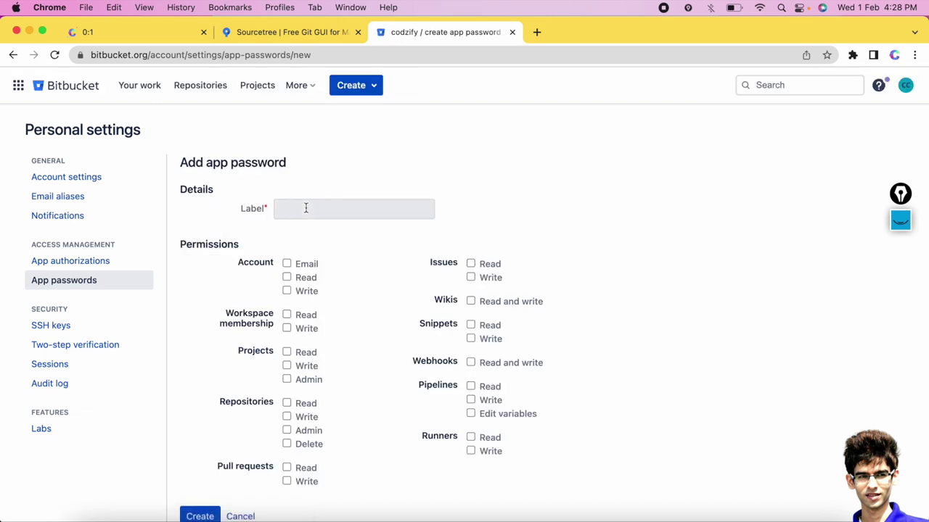
click(304, 208)
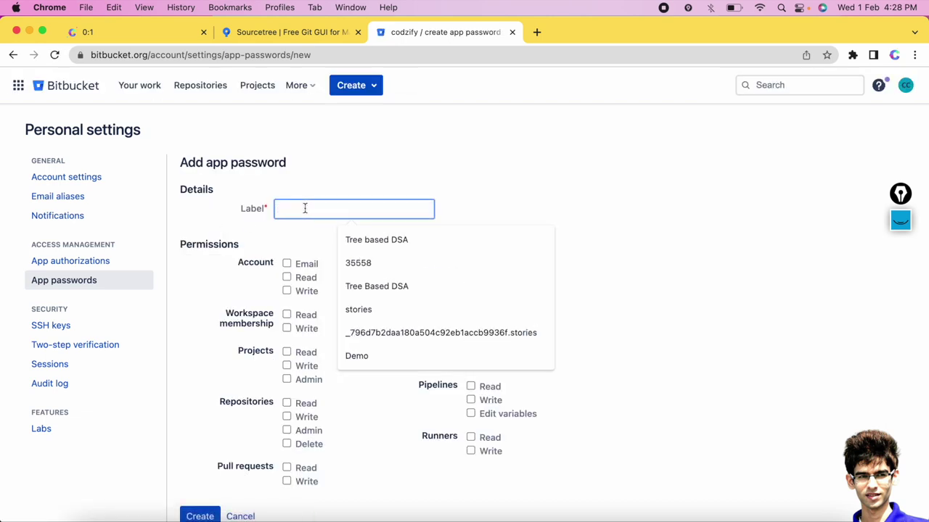
text(DemoProject)
Grant account email/read/write, issues write, wikis, webhooks, projects admin and workspace membership write.
click(286, 264)
click(287, 278)
click(287, 291)
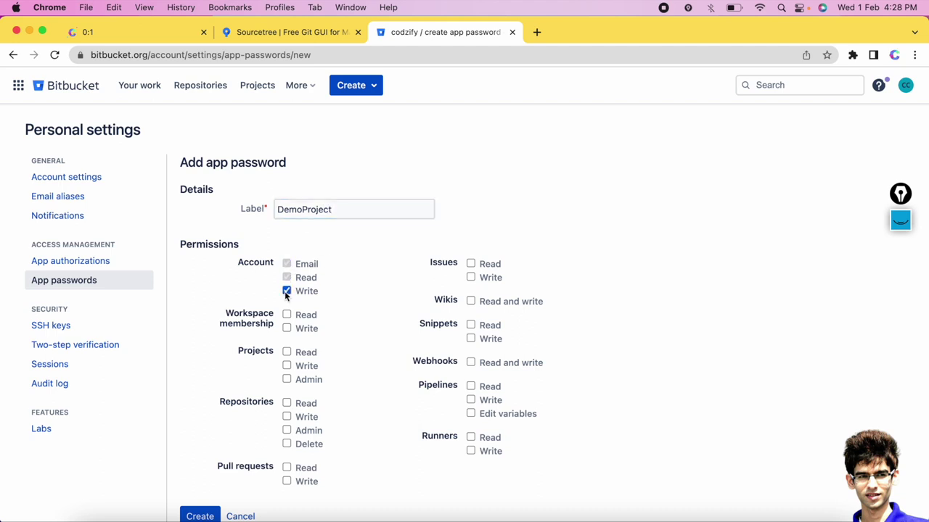
click(471, 278)
click(470, 301)
click(475, 361)
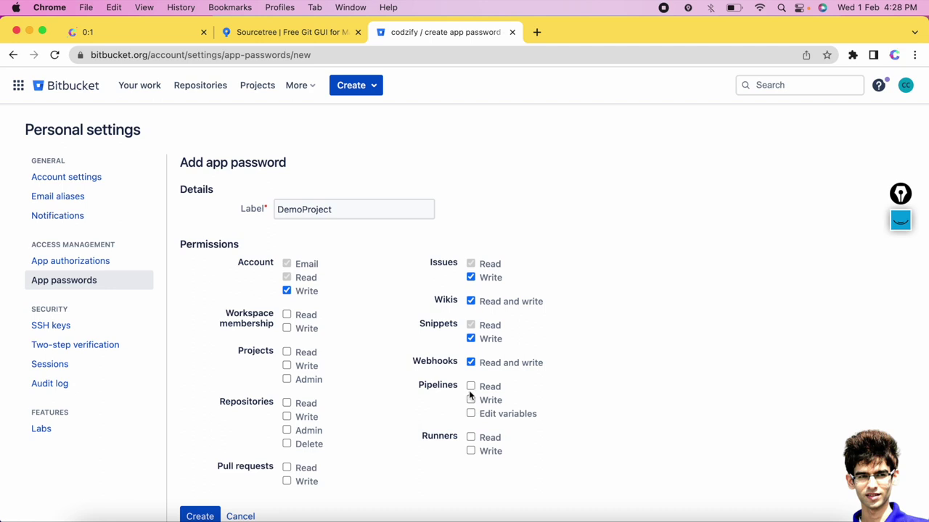
click(287, 381)
click(287, 328)
Add repositories admin, pull requests, pipelines and runners write, then create and select the password.
scroll(367, 383, down, 1)
click(288, 404)
click(286, 441)
click(286, 455)
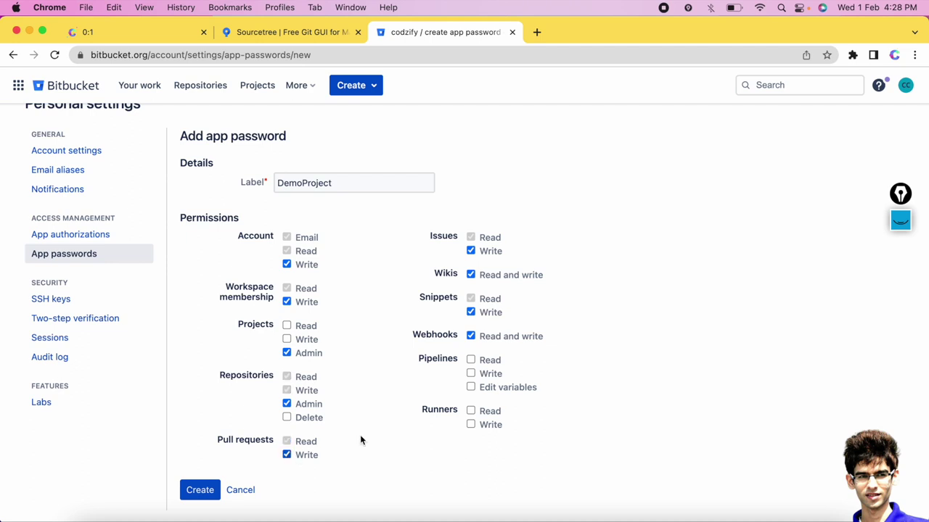
click(470, 374)
click(470, 425)
click(201, 491)
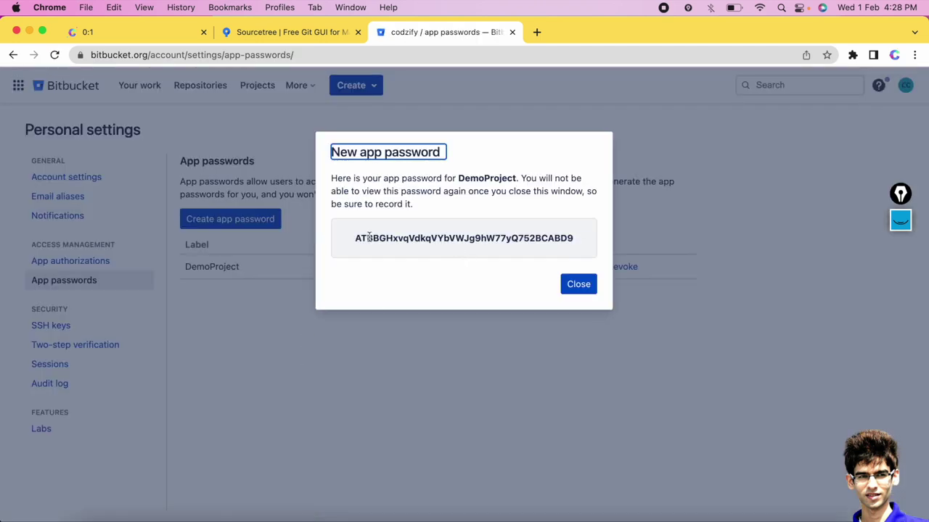
double_click(370, 237)
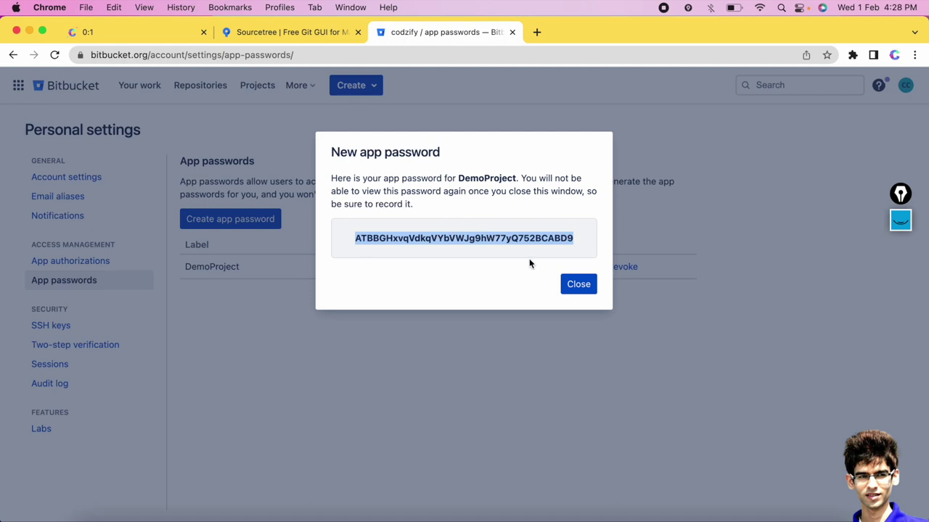
Dismiss the new app password notice and show all open windows side by side.
click(578, 285)
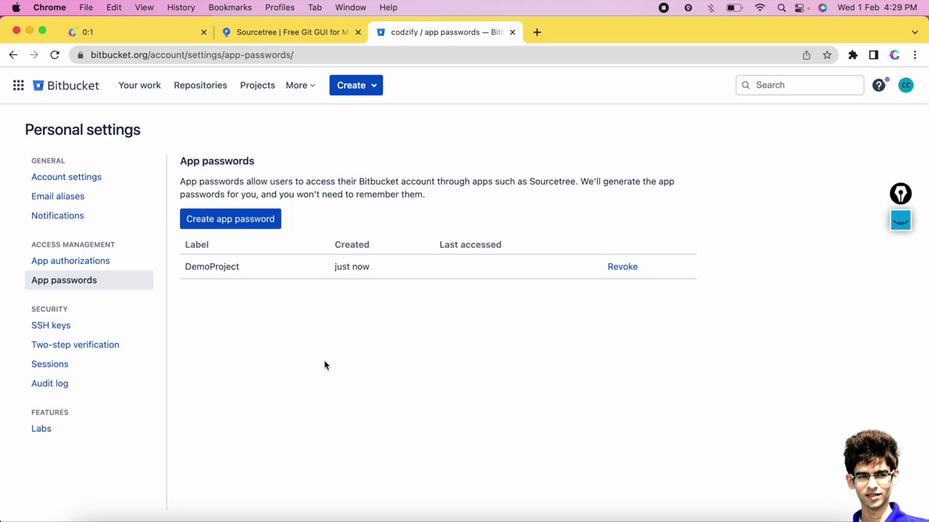
key(ctrl+Up)
Clone the demo repository into Documents/DemoProject and confirm the full output log reports success.
click(527, 72)
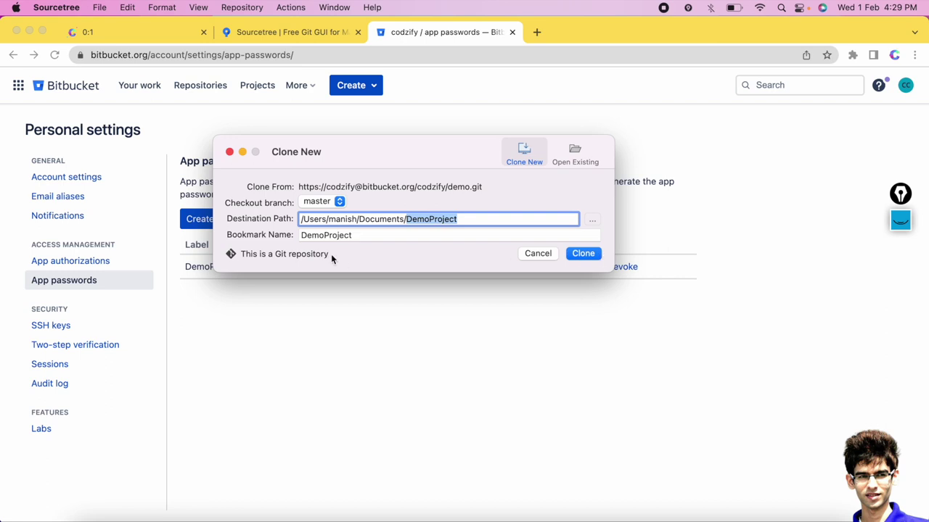
click(582, 255)
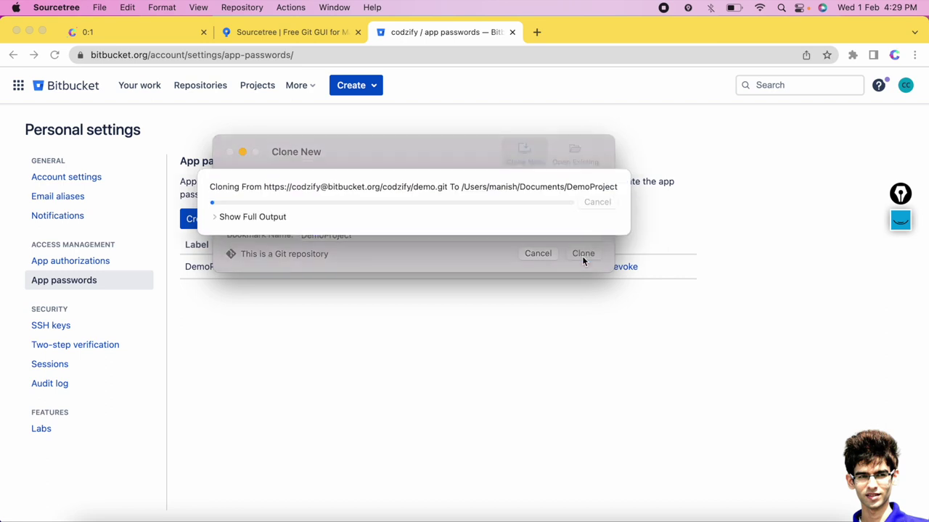
click(217, 218)
mouse_move(218, 218)
mouse_down()
mouse_move(269, 294)
mouse_move(243, 271)
mouse_move(209, 267)
mouse_up()
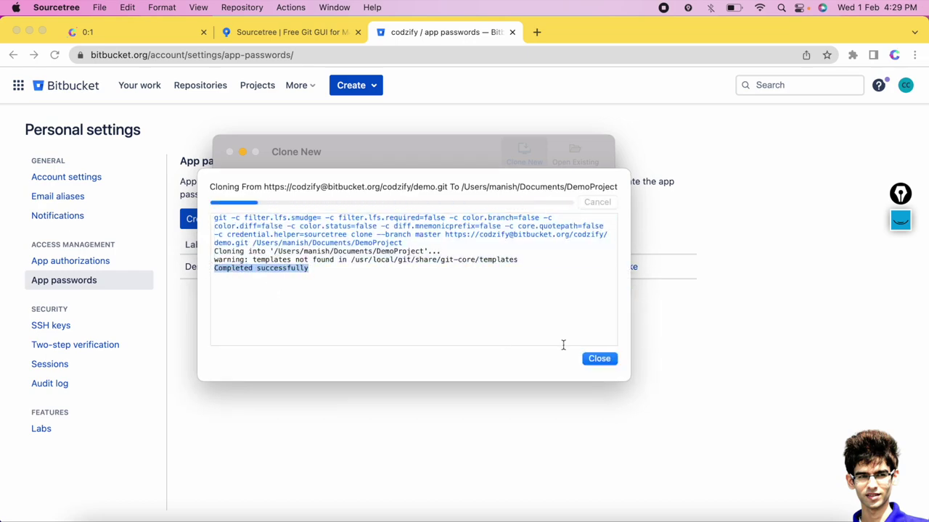
click(601, 360)
drag(404, 155, 407, 90)
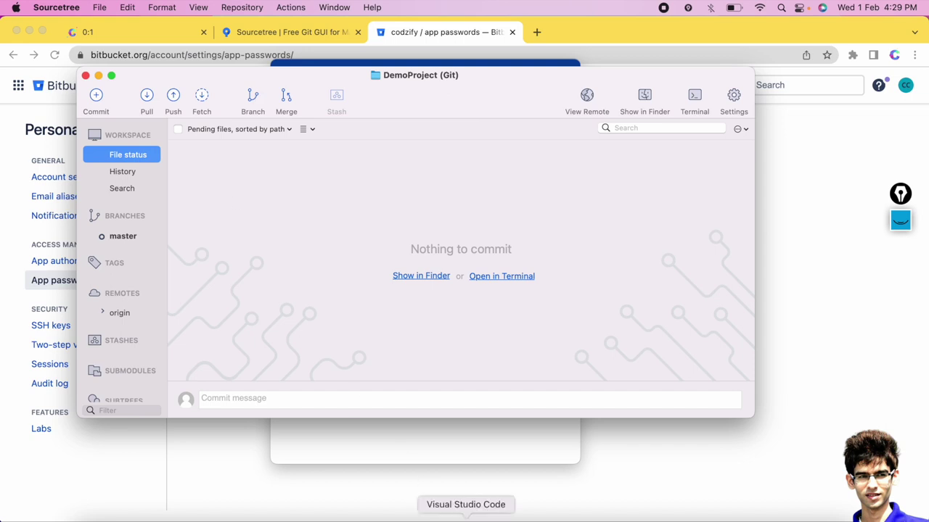
click(466, 517)
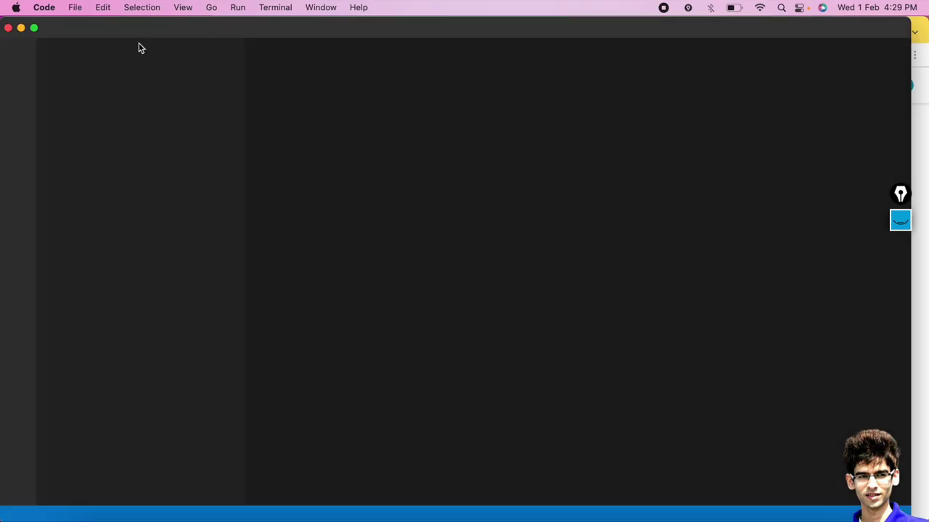
Open a fresh VS Code window and drag the DemoProject folder from Finder's Documents onto it.
click(10, 28)
click(75, 8)
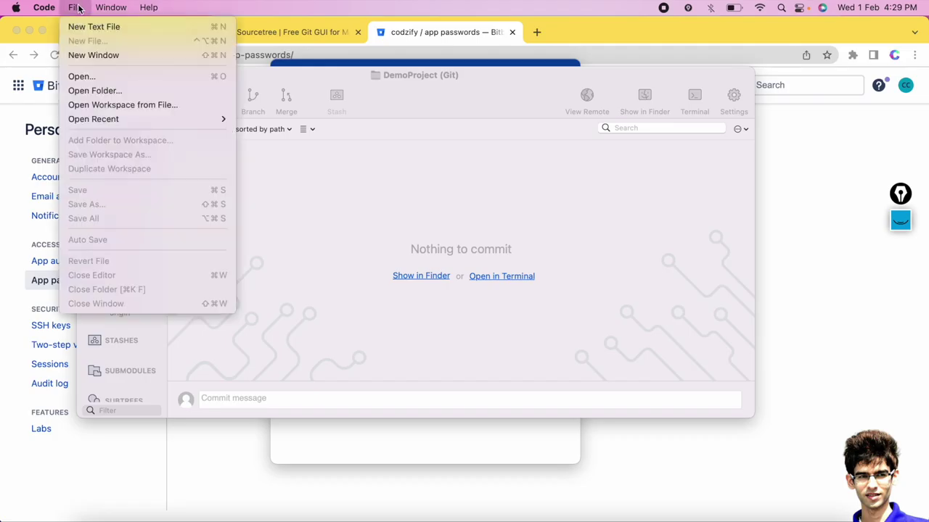
click(95, 56)
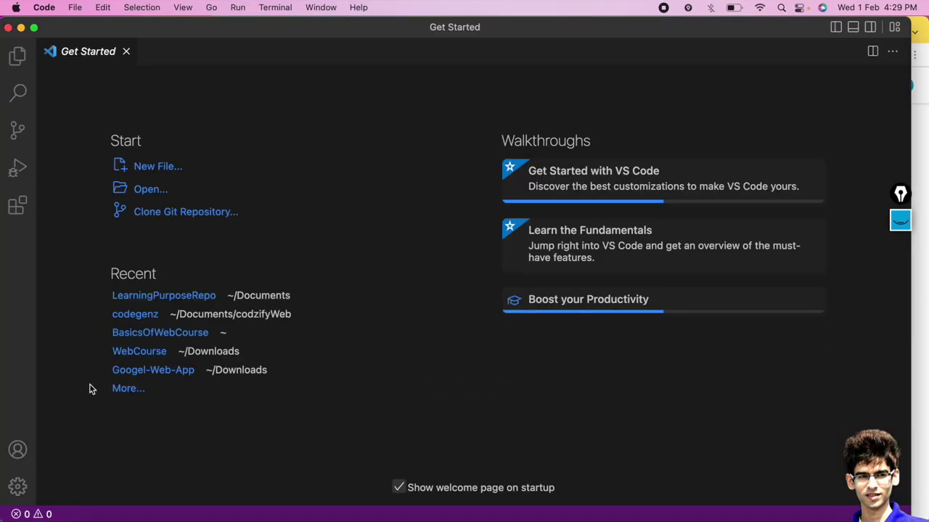
click(94, 517)
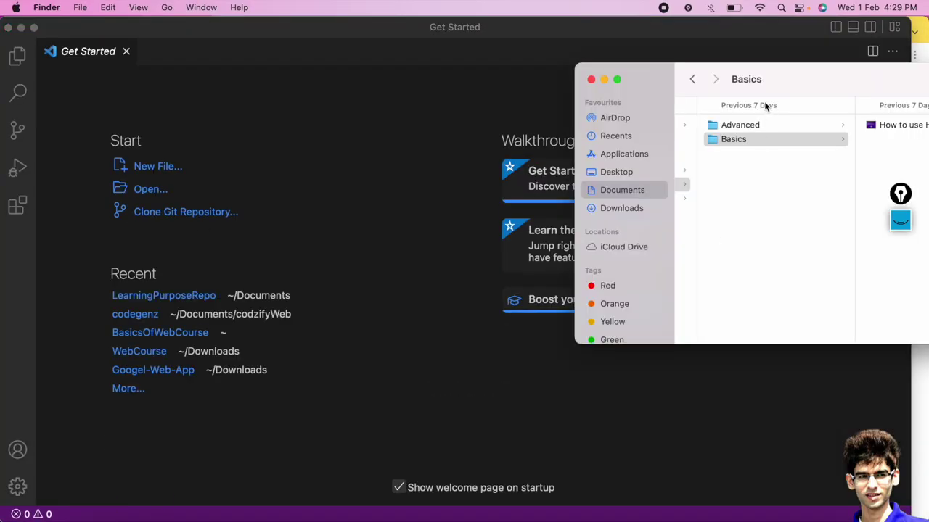
click(621, 191)
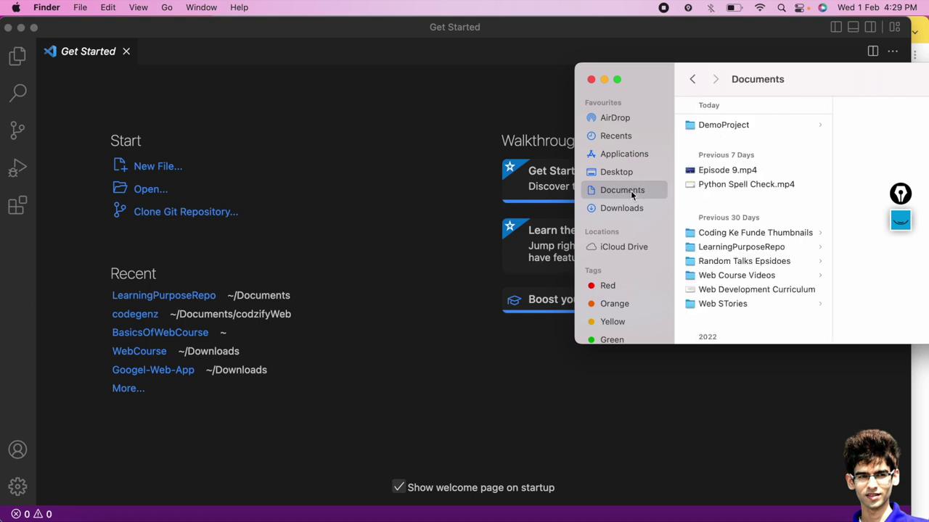
click(747, 126)
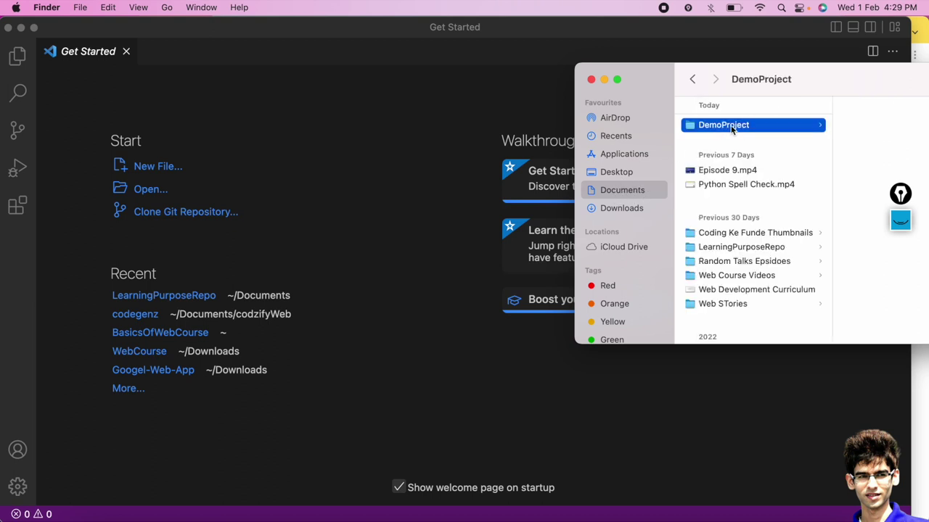
drag(819, 82, 693, 82)
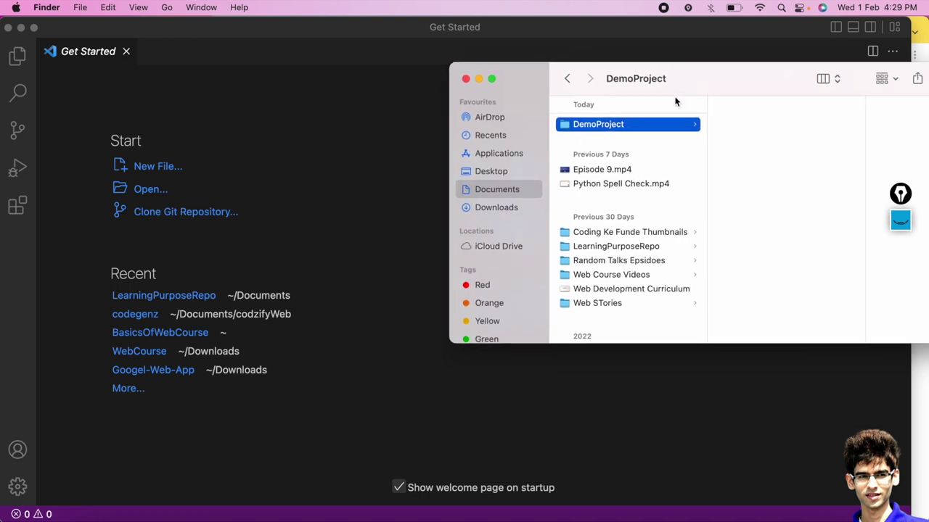
drag(636, 126, 107, 231)
drag(107, 230, 626, 123)
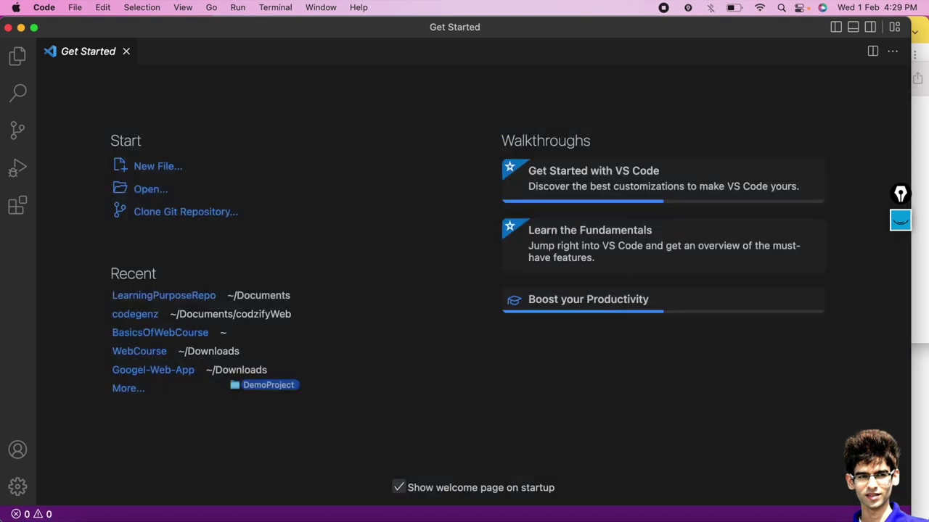
Open Documents/DemoProject as the VS Code workspace and close the Get Started page.
click(147, 190)
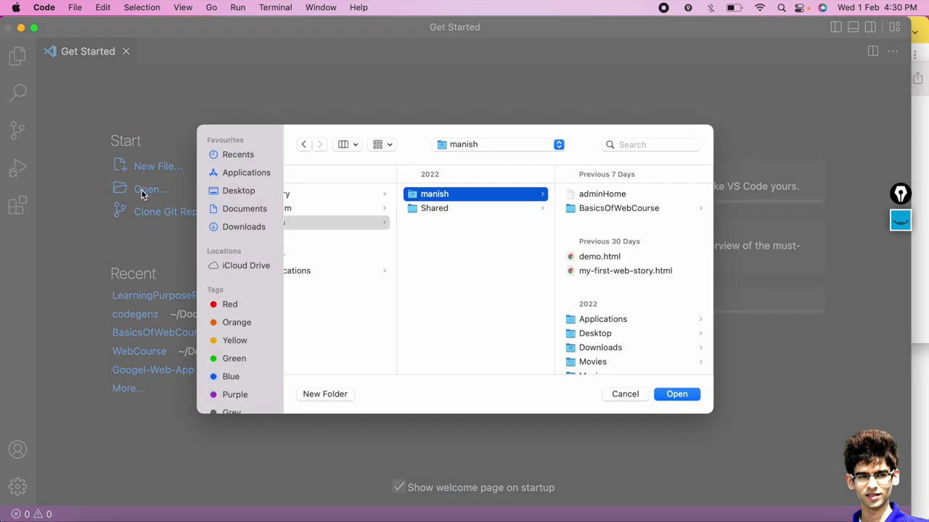
click(237, 209)
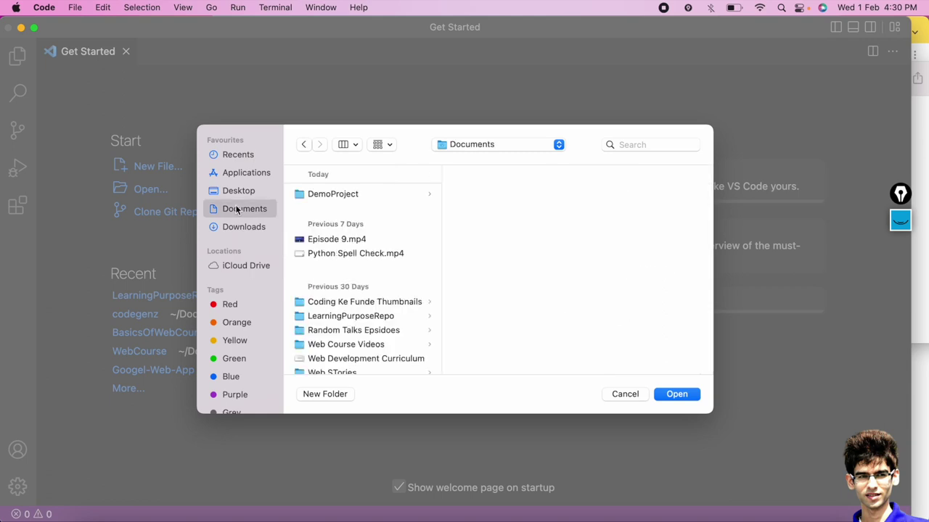
click(331, 195)
click(674, 394)
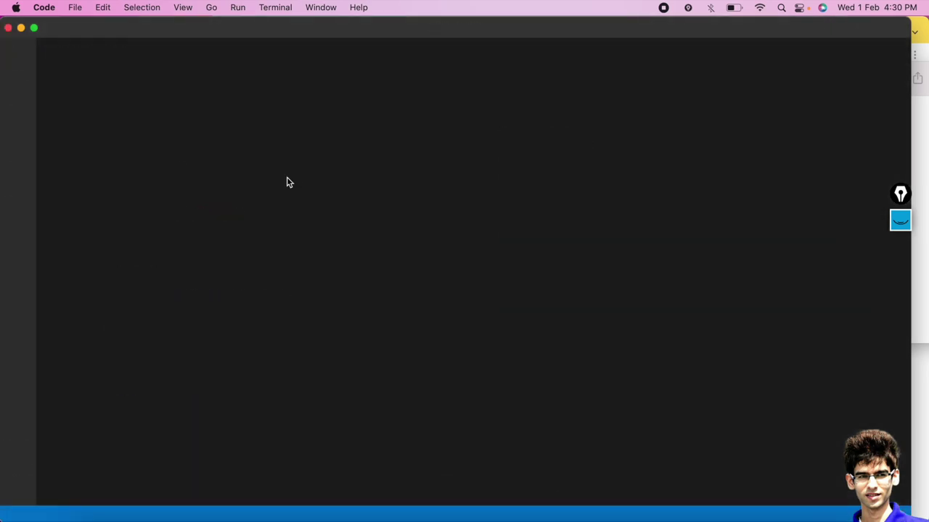
click(335, 51)
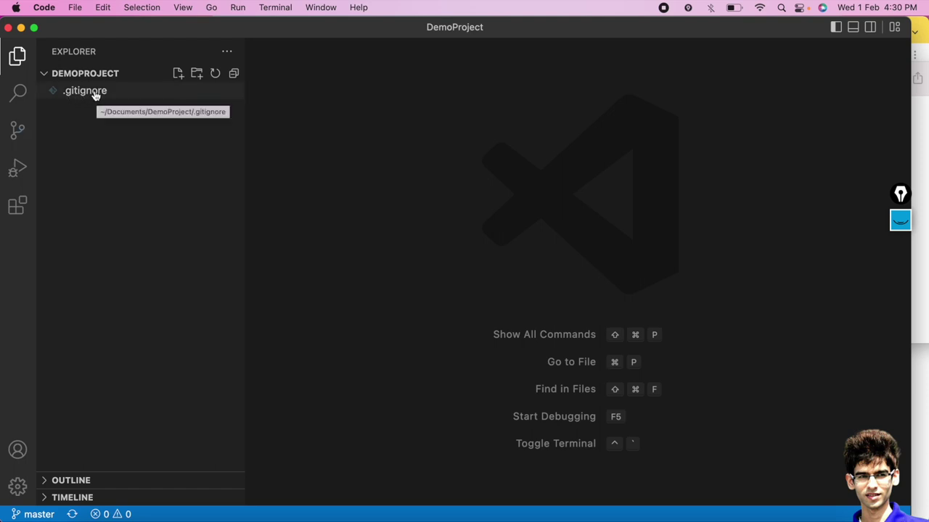
click(420, 517)
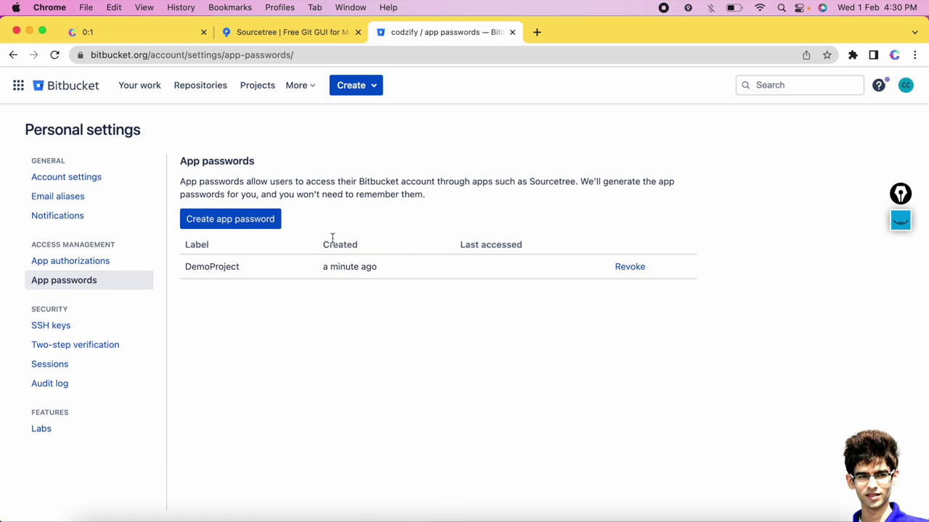
View the Demo repository's source page showing only .gitignore, then return to VS Code's DemoProject.
click(199, 86)
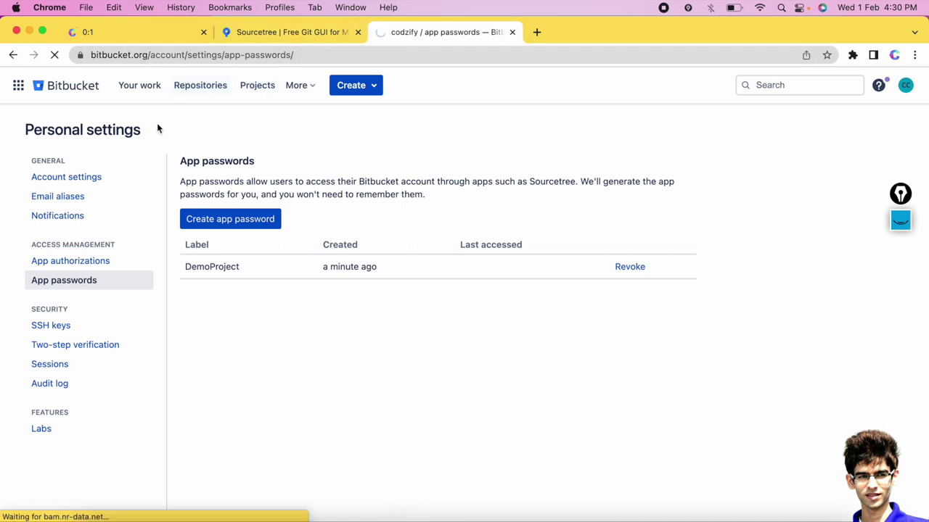
click(66, 224)
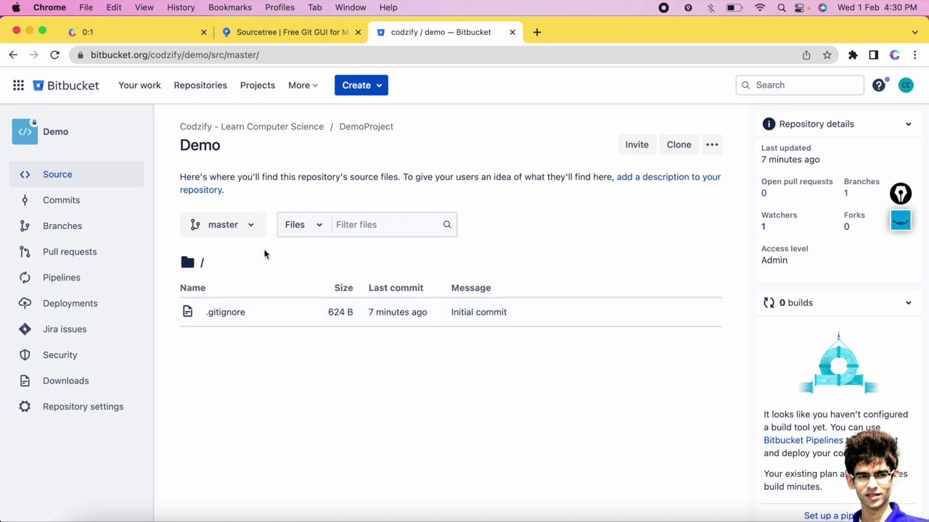
click(466, 516)
mouse_move(99, 78)
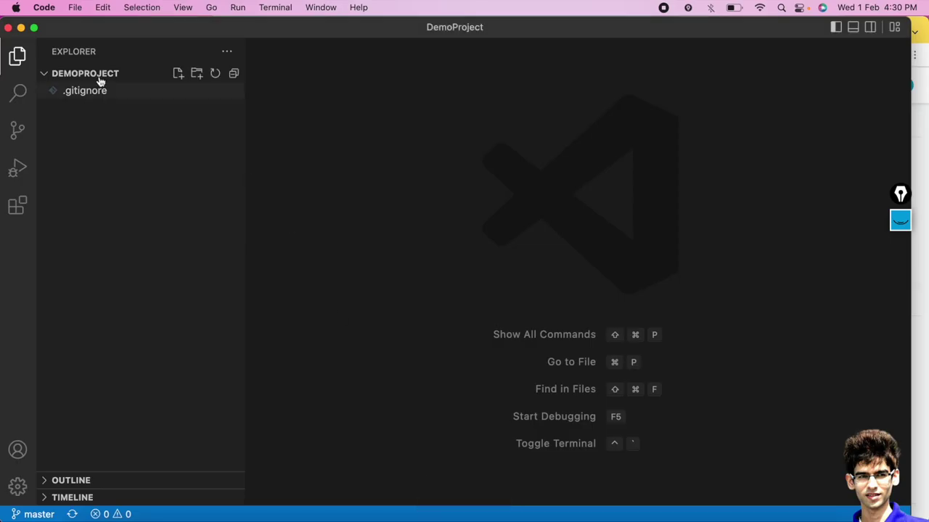
Create demo.html in DemoProject containing <html>, <body> and an <h1>Heading 1 line.
click(178, 76)
text(demo.html)
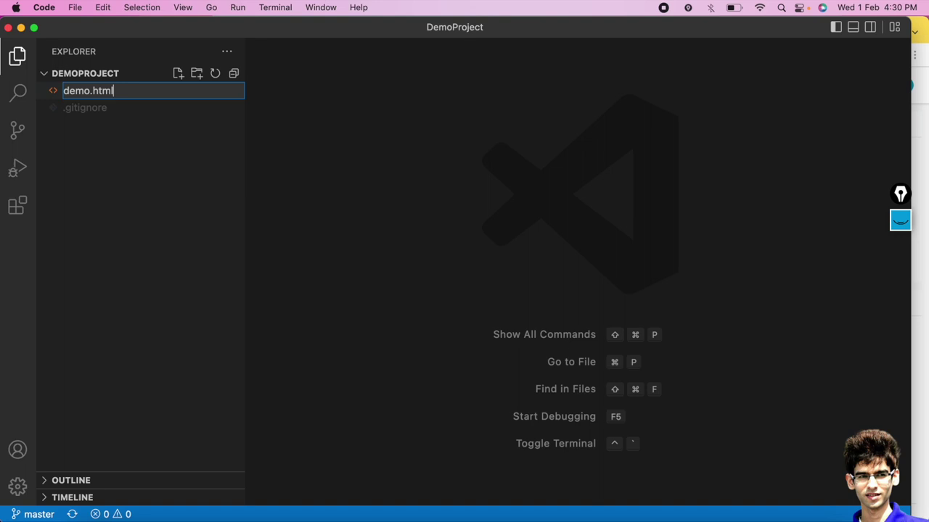
key(Return)
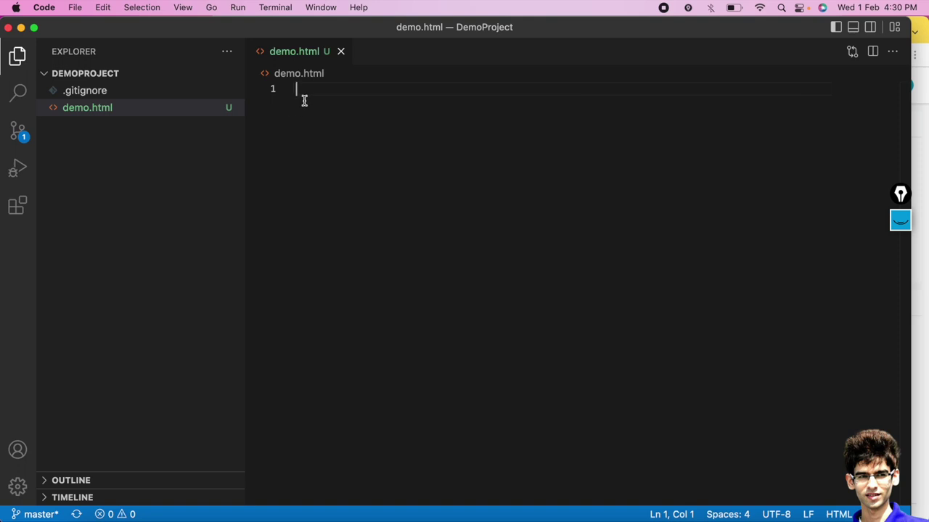
text(<html>)
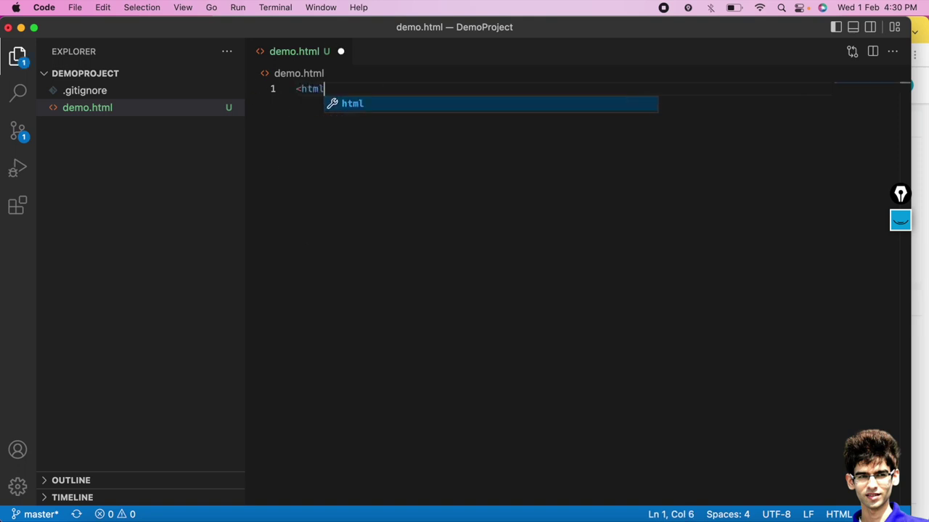
key(Return)
text(<)
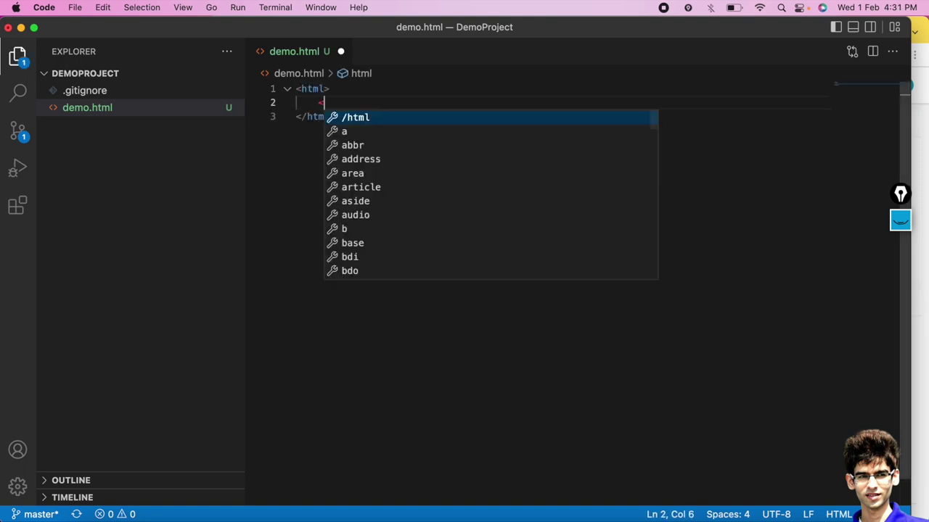
text(body></body>)
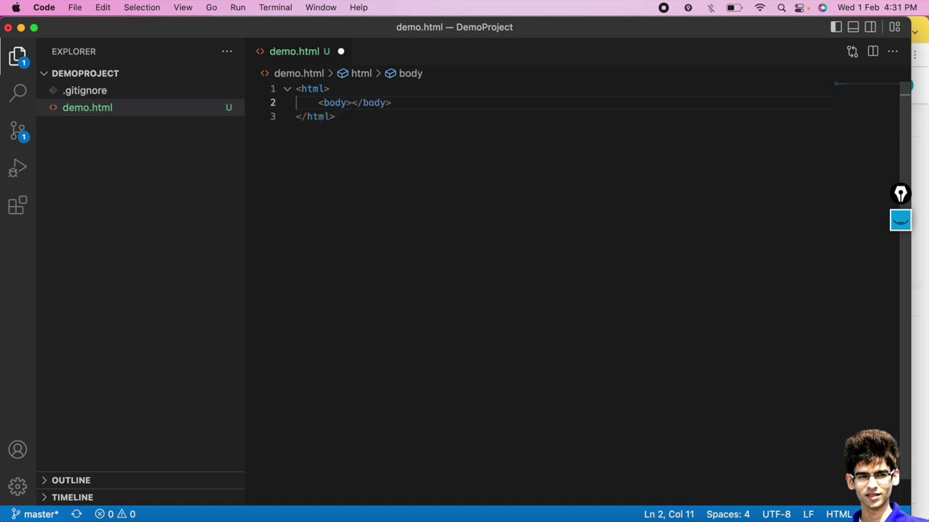
key(Return)
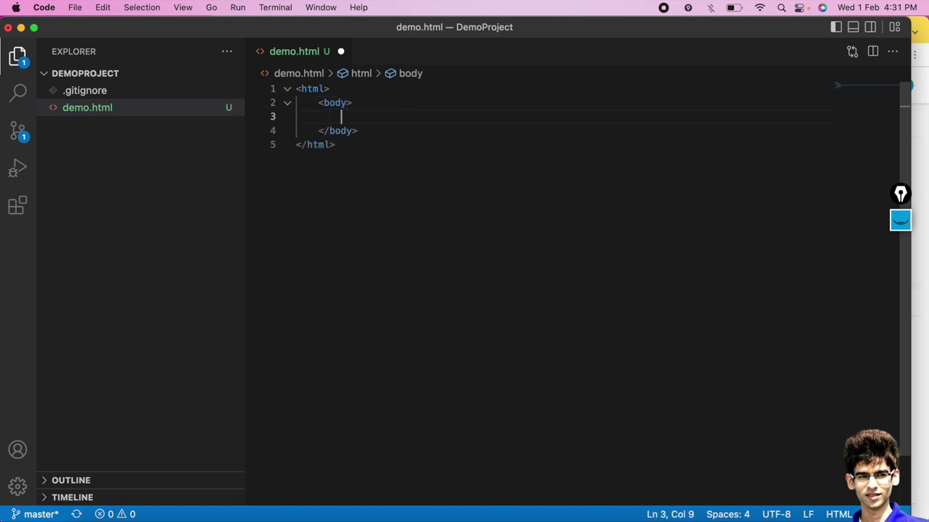
text(<h1>)
text(Heading 1</h1>)
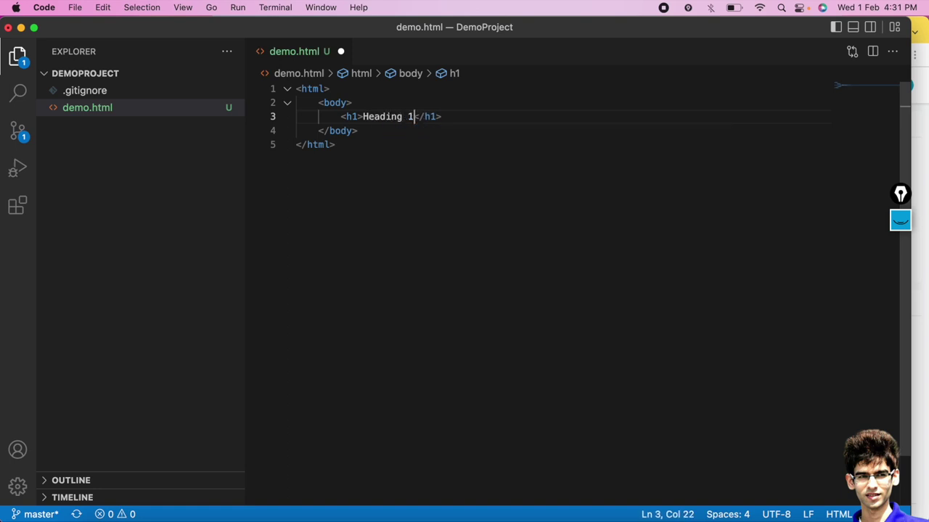
Save demo.html with Cmd+S and again through the File menu.
key(super+s)
key(super+a)
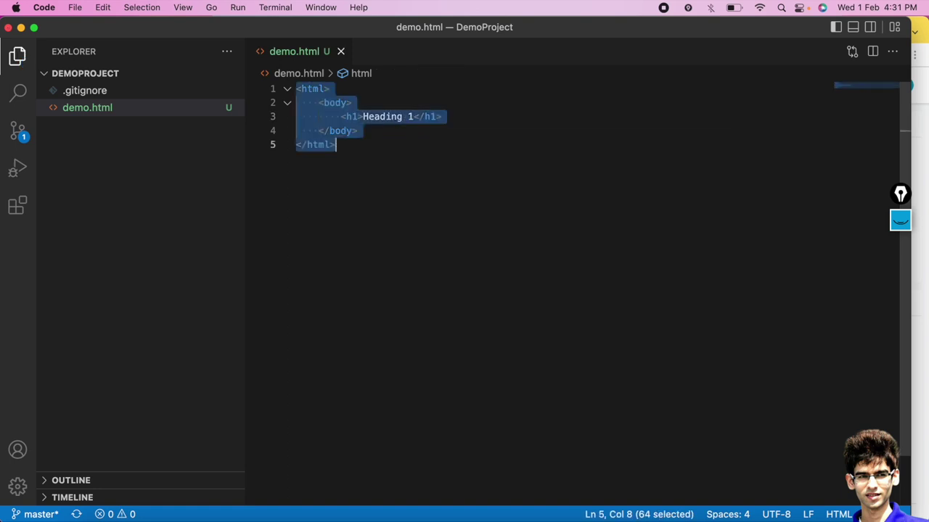
click(75, 7)
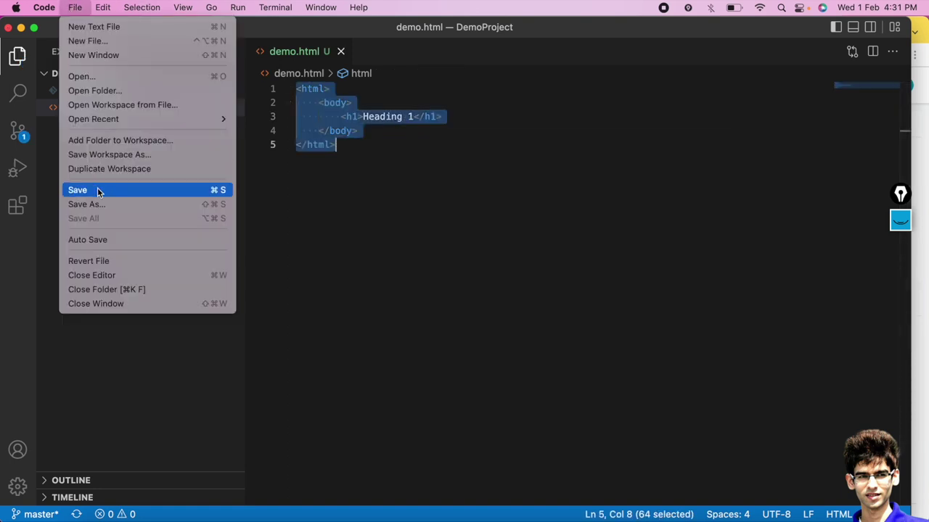
click(99, 192)
click(478, 202)
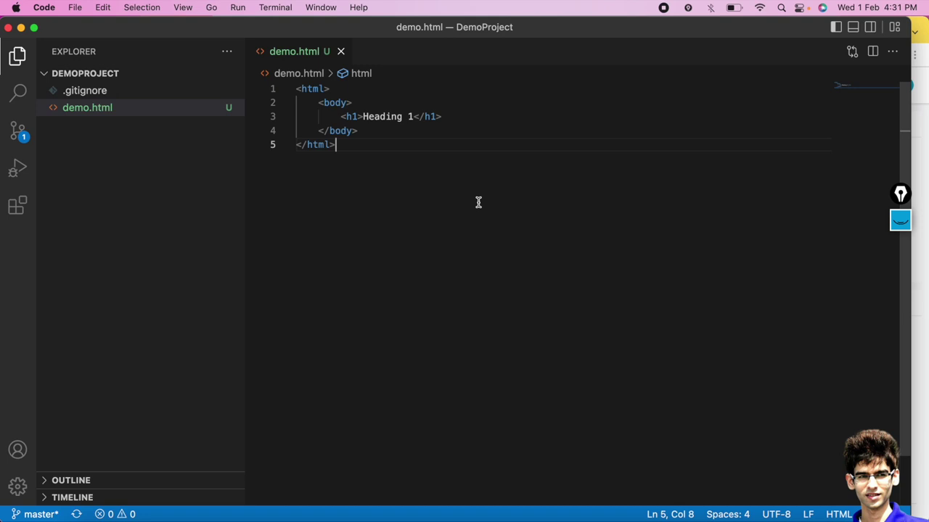
click(237, 7)
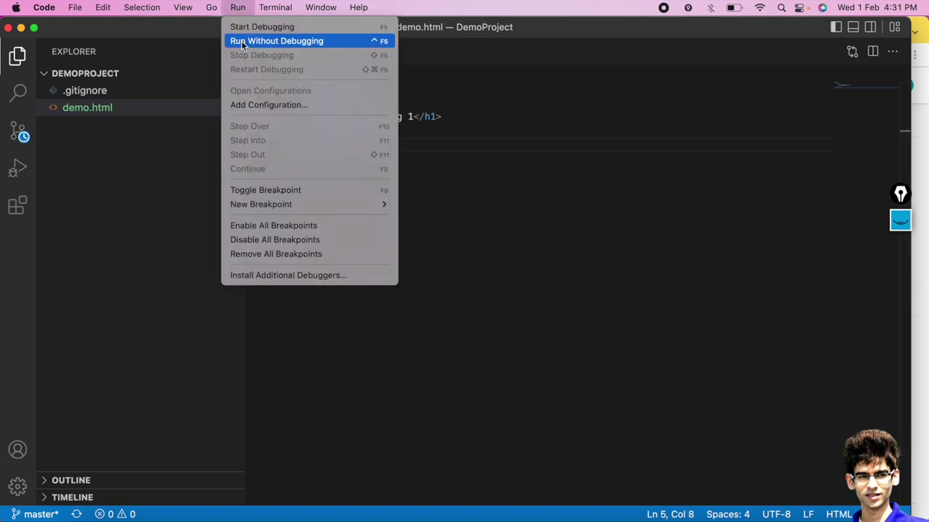
Preview demo.html as a Chrome web app showing Heading 1, close it, and open DemoProject in Sourcetree.
click(242, 41)
click(270, 72)
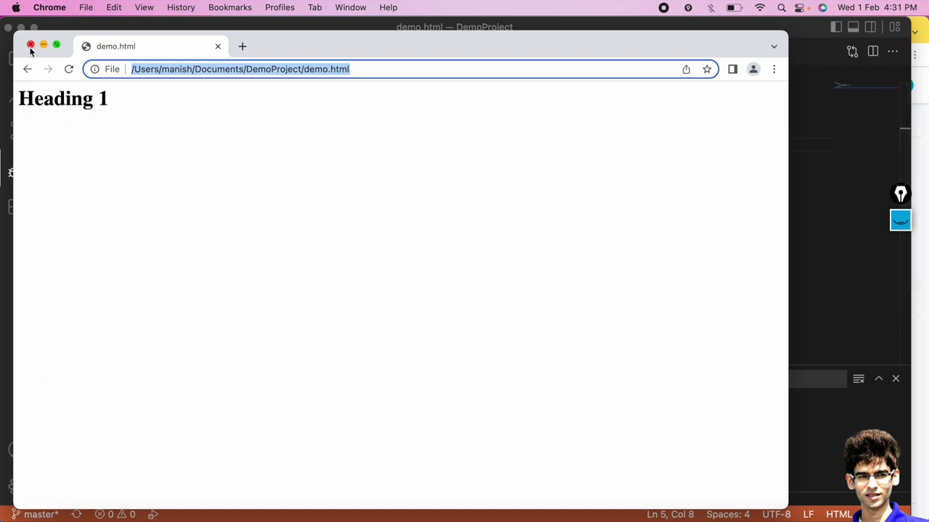
click(31, 45)
click(17, 55)
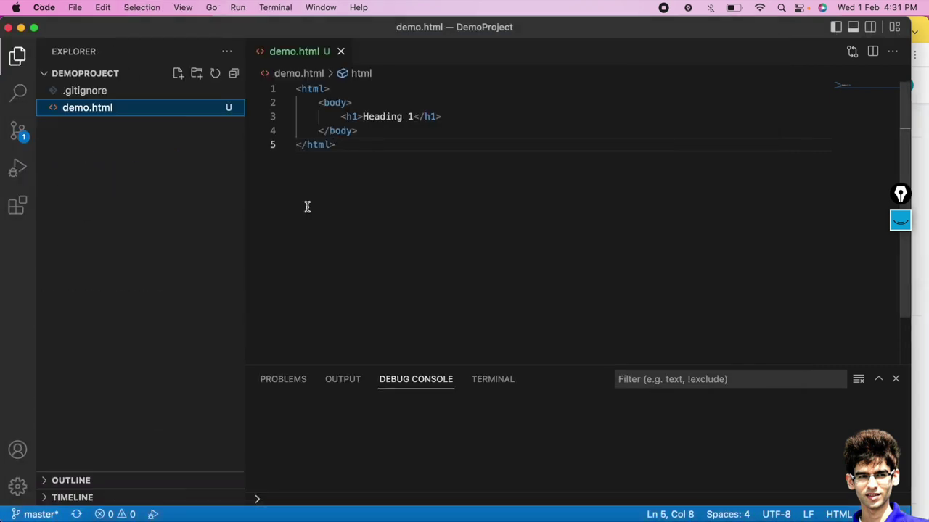
click(673, 514)
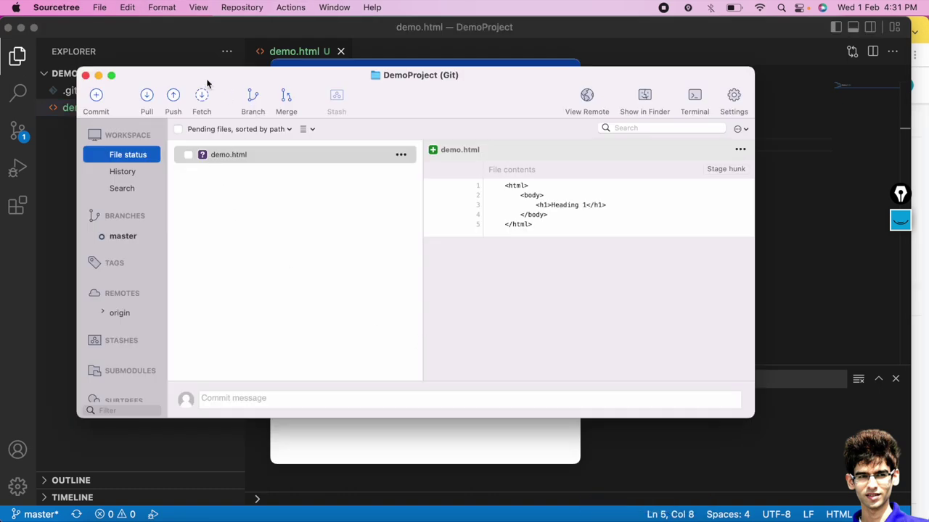
drag(206, 84, 217, 162)
click(280, 73)
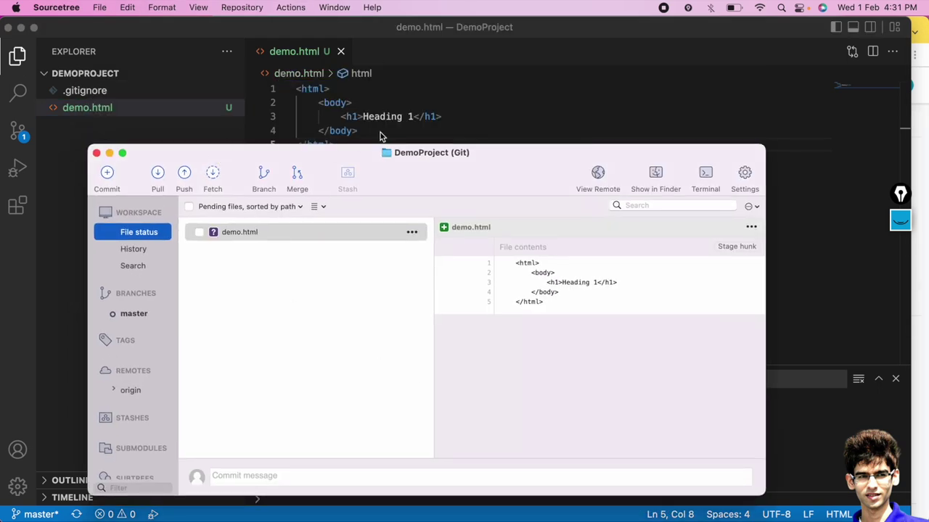
click(249, 233)
drag(549, 299, 512, 251)
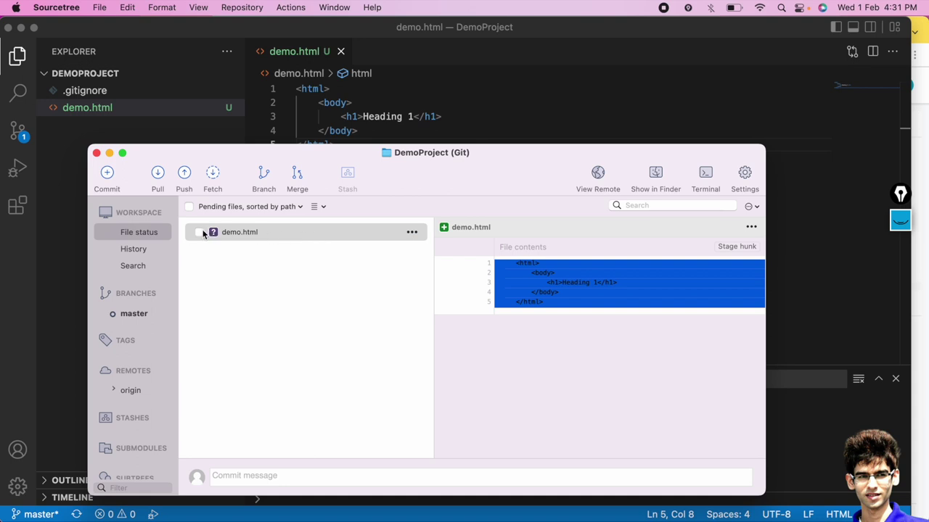
click(449, 89)
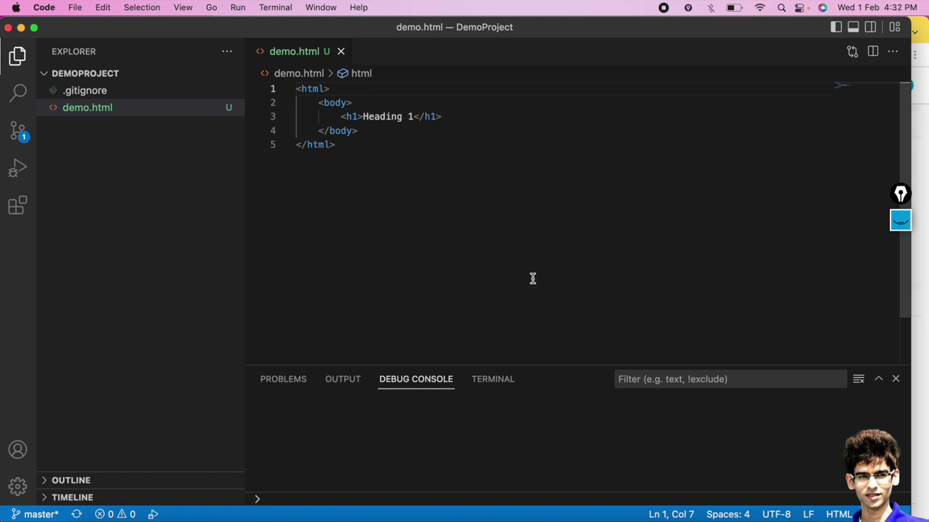
click(668, 512)
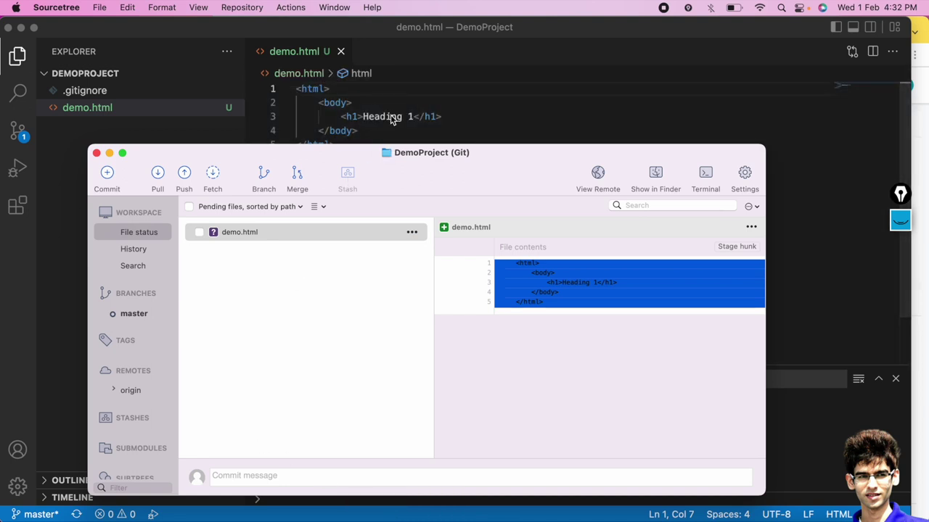
drag(351, 159, 350, 77)
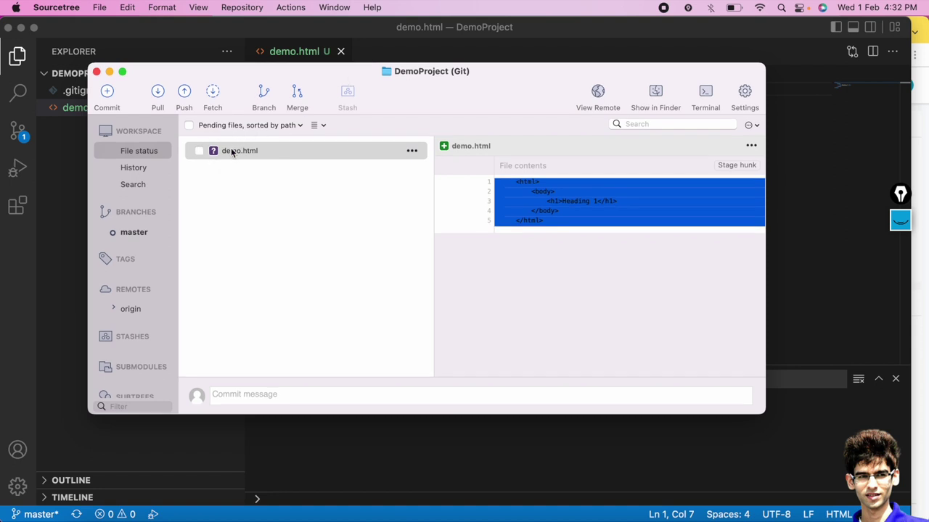
Stage demo.html from the pending files and expand the empty commit message box.
click(189, 126)
click(188, 126)
click(188, 126)
click(189, 126)
click(189, 127)
click(188, 126)
click(188, 126)
click(189, 127)
click(188, 127)
click(240, 394)
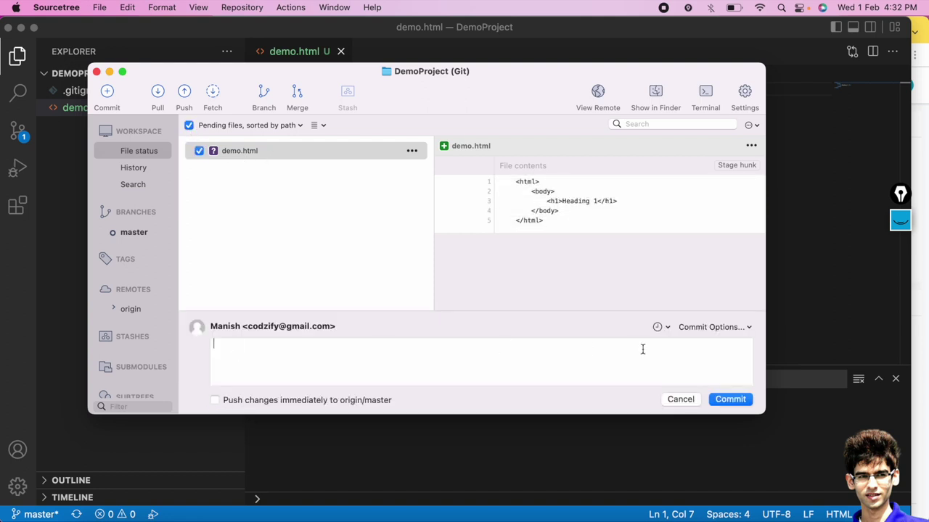
Commit demo.html as 'This is a simple Heading HTML Web Page' and push it to origin/master.
click(237, 354)
text(This is a simple Heading HTML Web Page.)
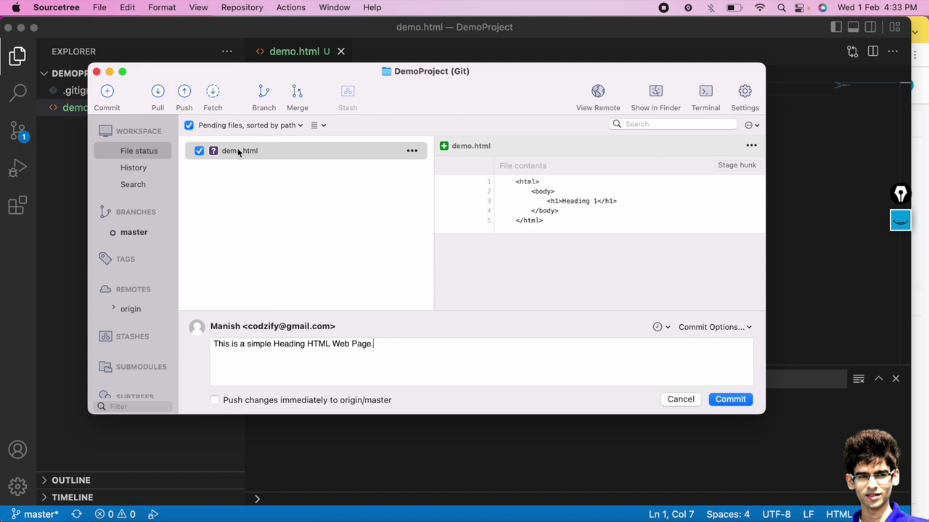
triple_click(274, 350)
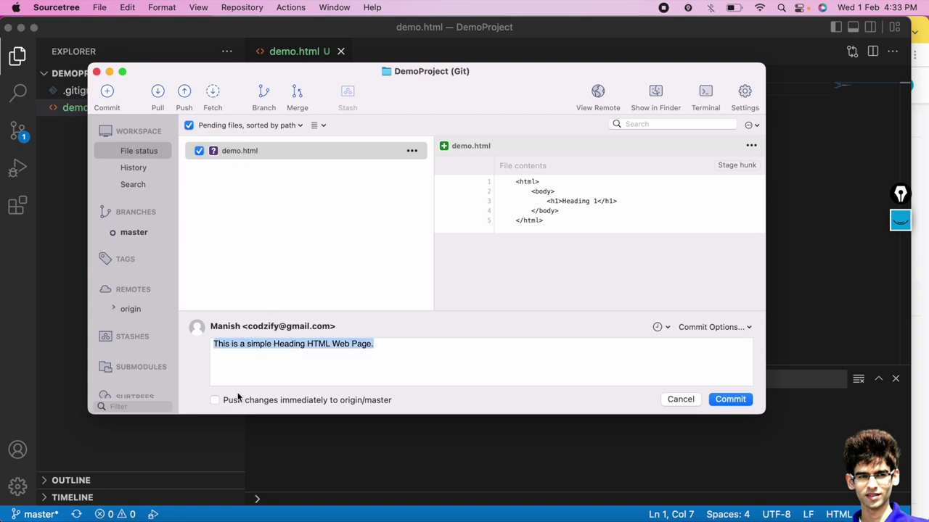
click(215, 400)
click(734, 400)
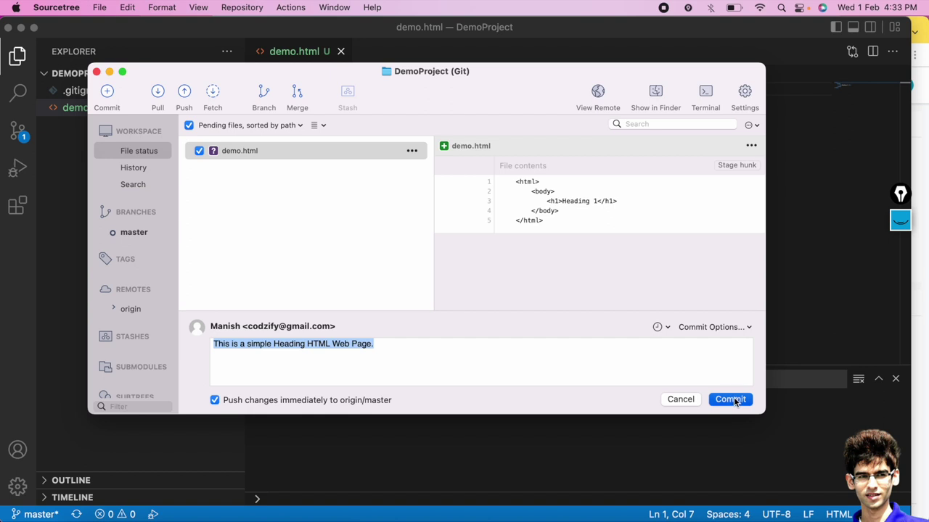
click(735, 400)
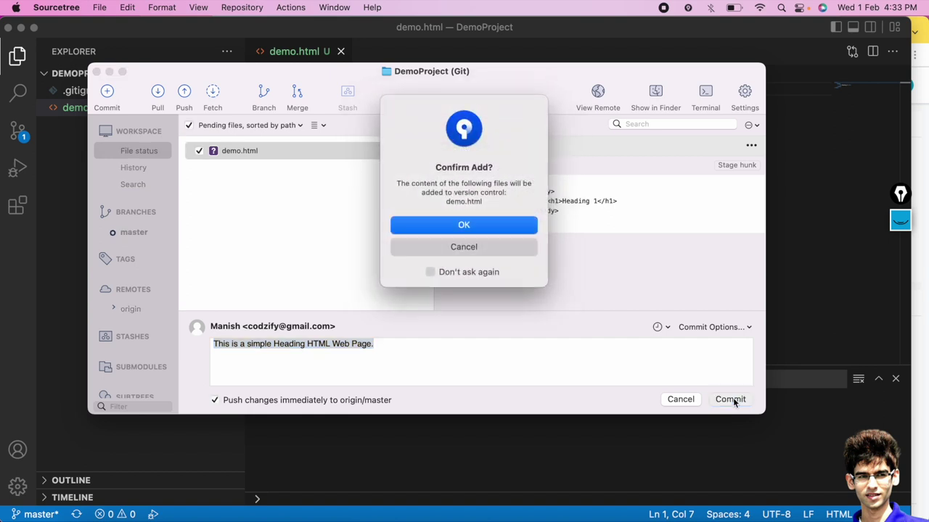
click(447, 225)
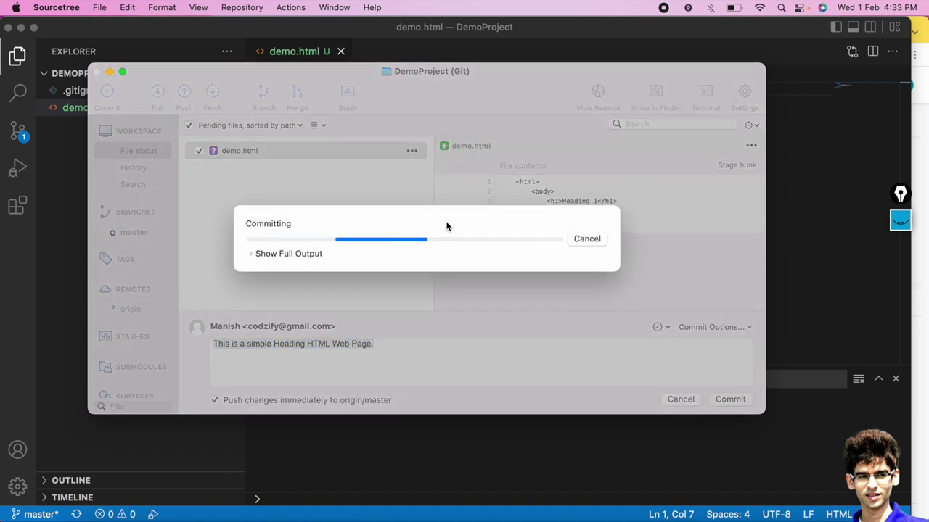
click(253, 253)
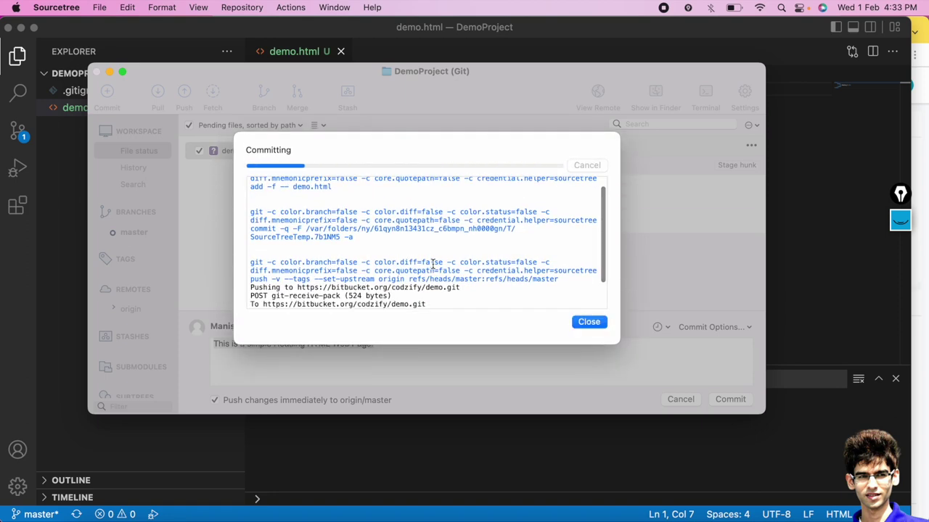
click(588, 322)
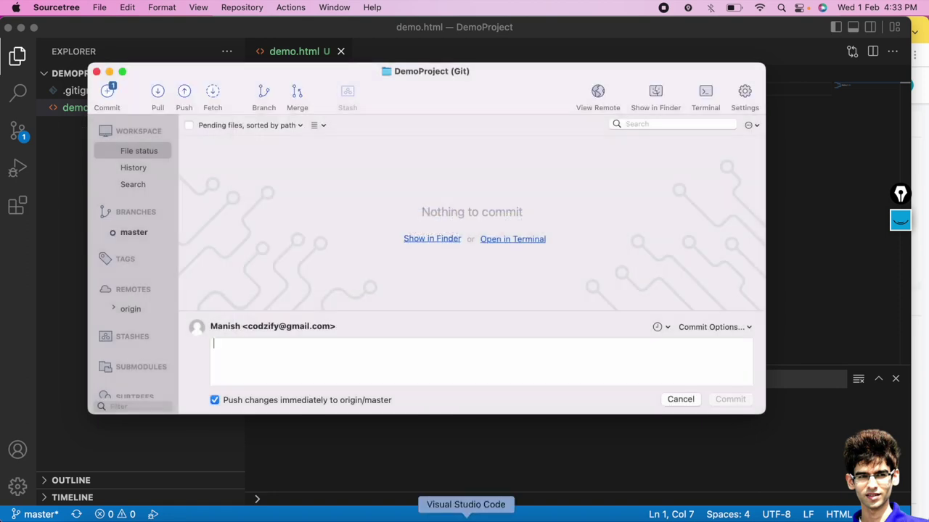
click(419, 518)
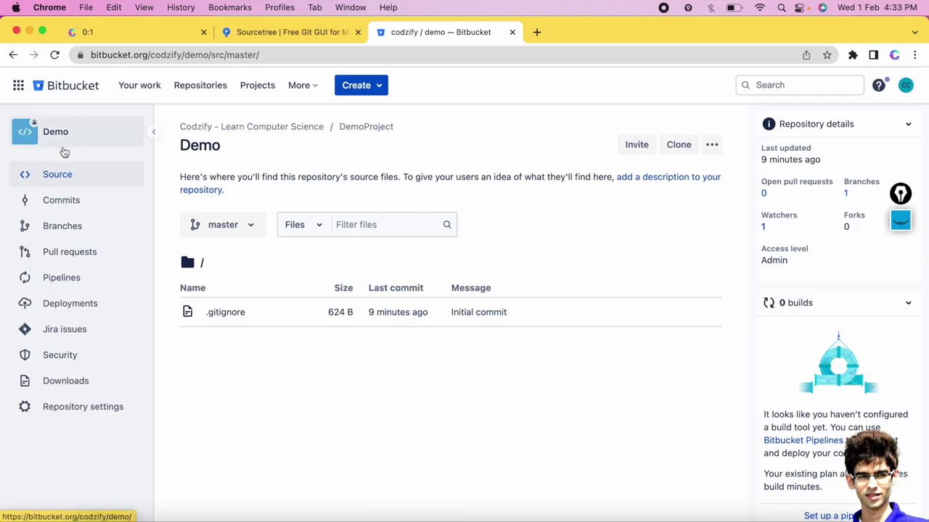
Open the newest commit 61407c5 from the Demo repository's commit list.
click(61, 201)
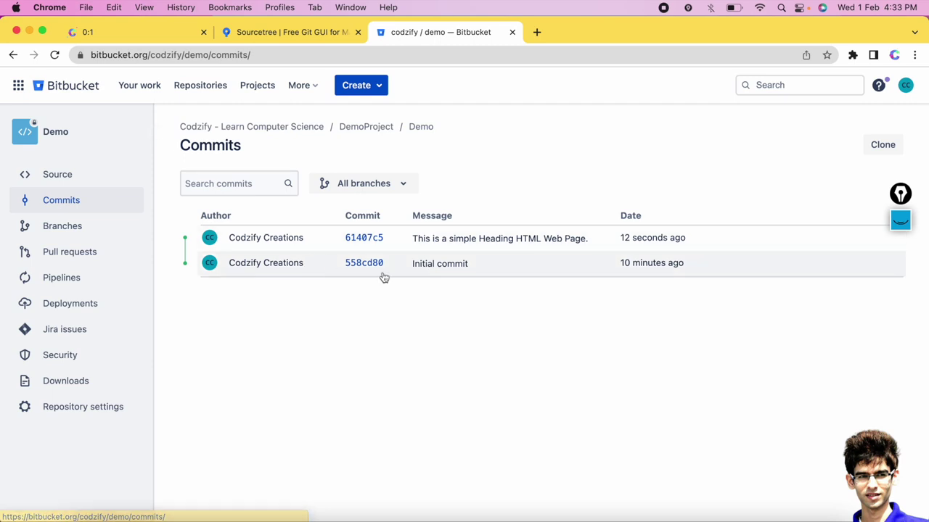
triple_click(674, 239)
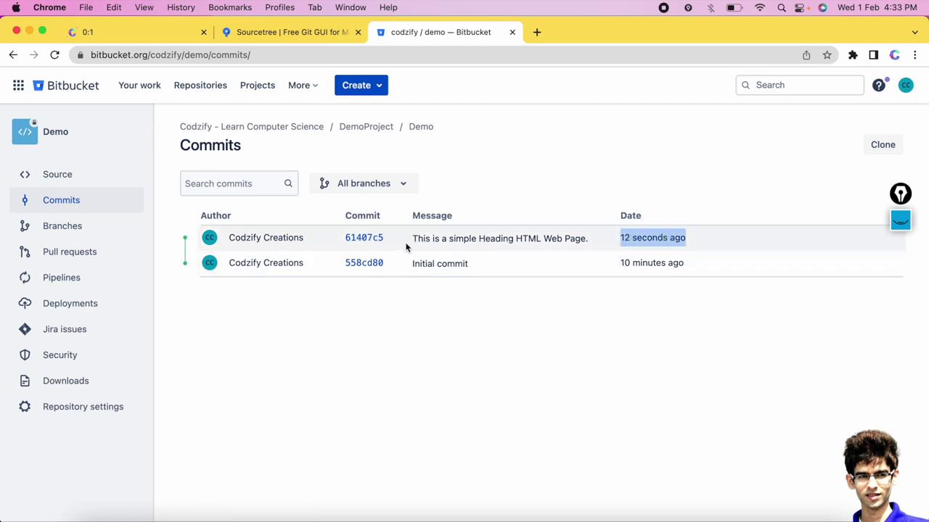
drag(411, 240, 589, 247)
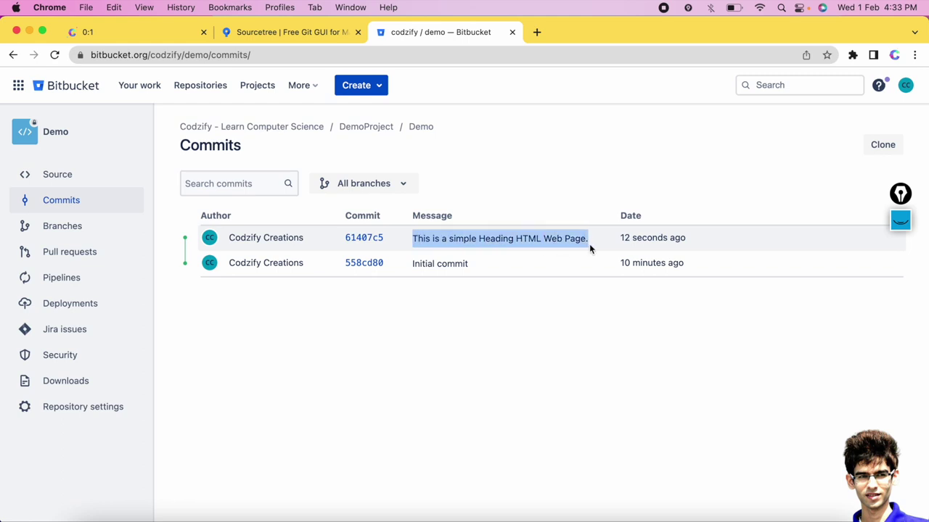
click(365, 240)
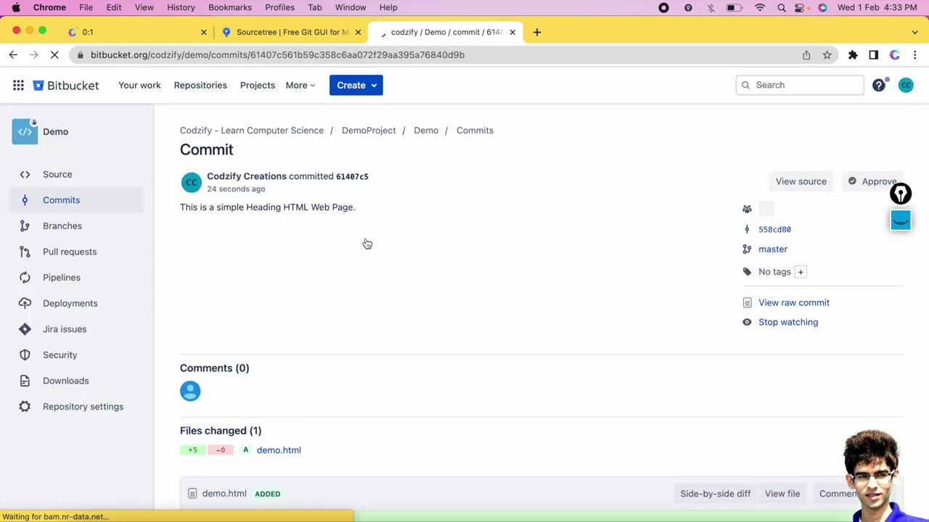
scroll(376, 336, down, 1)
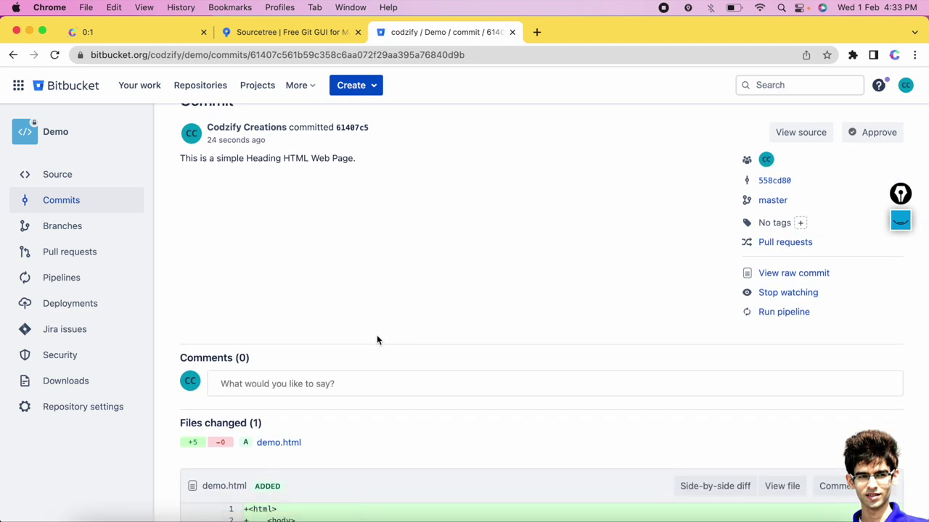
scroll(377, 340, down, 2)
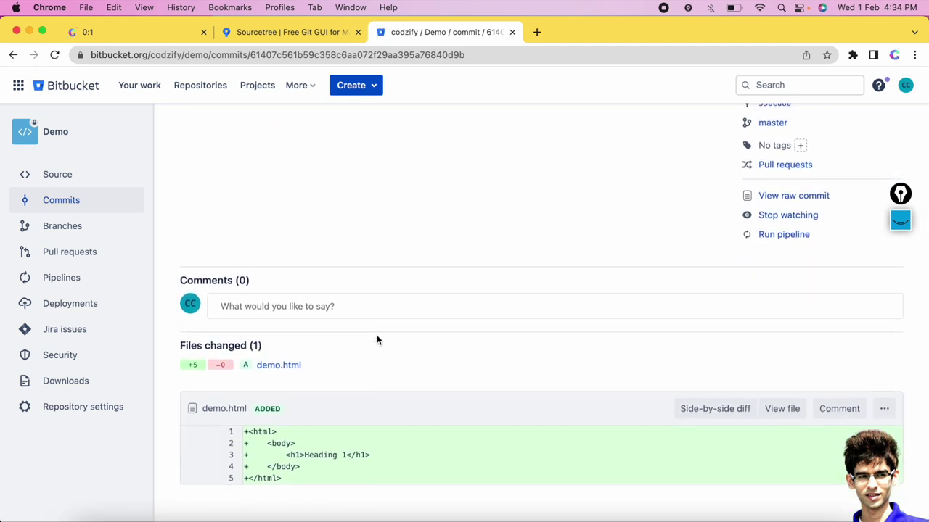
scroll(377, 340, up, 3)
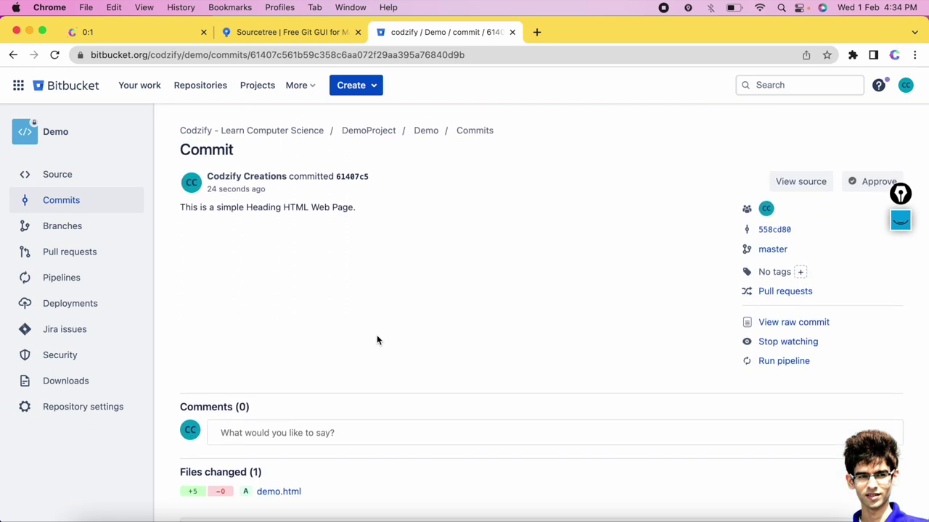
Reopen commit 61407c5 and inspect the demo.html diff's five added lines, including Heading 1.
click(79, 201)
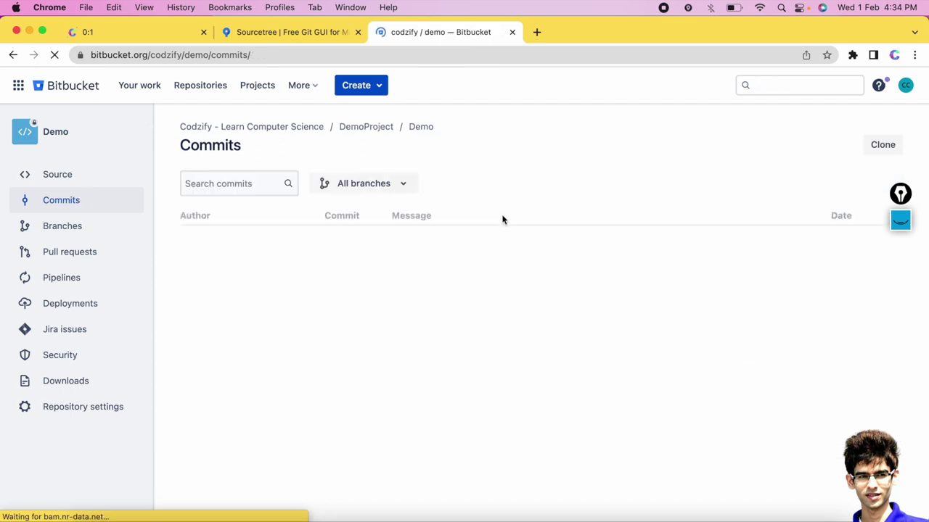
click(367, 238)
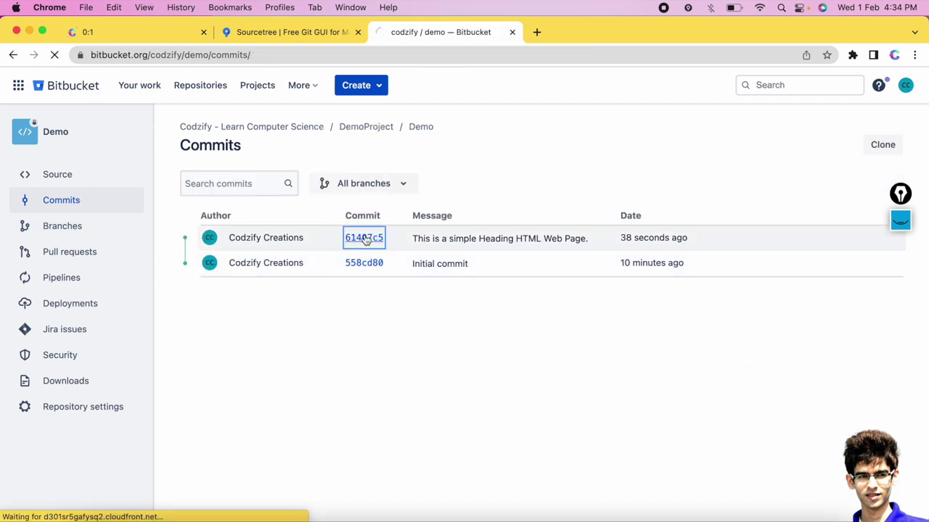
scroll(291, 423, down, 2)
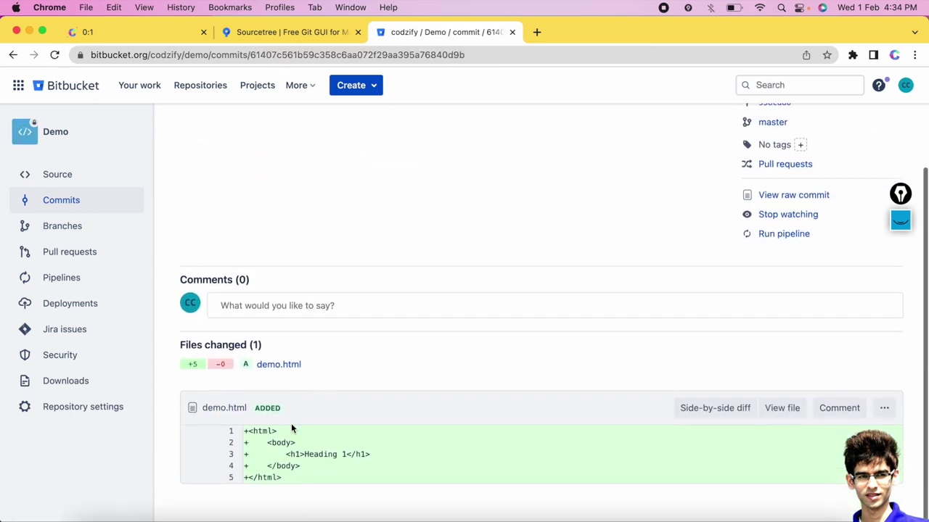
drag(295, 483, 240, 418)
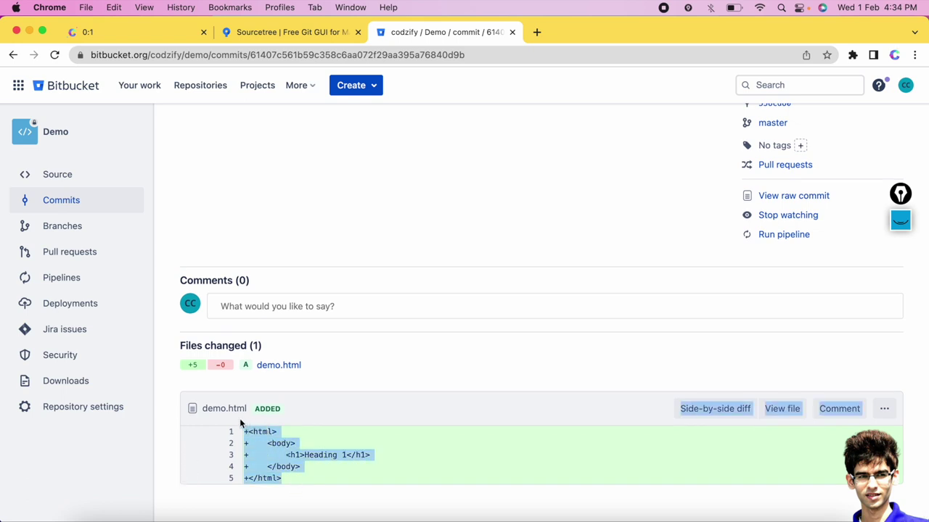
click(307, 468)
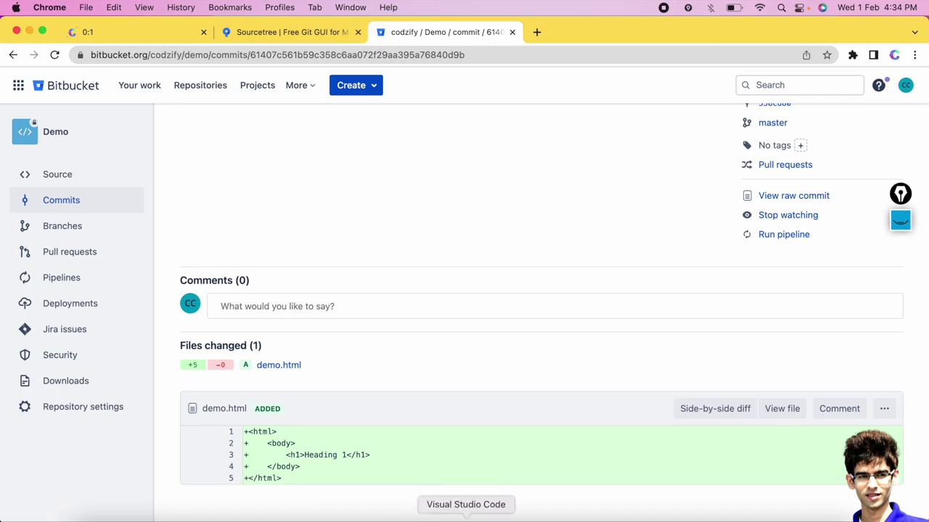
click(463, 514)
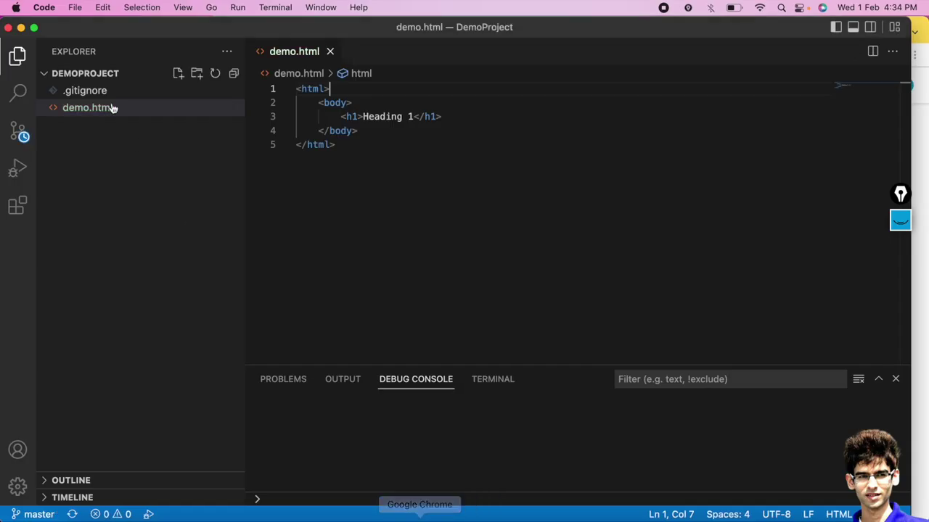
Append 1111 to the demo.html h1 so it reads 'Heading 11111', then return to Sourcetree.
click(412, 117)
text(1111)
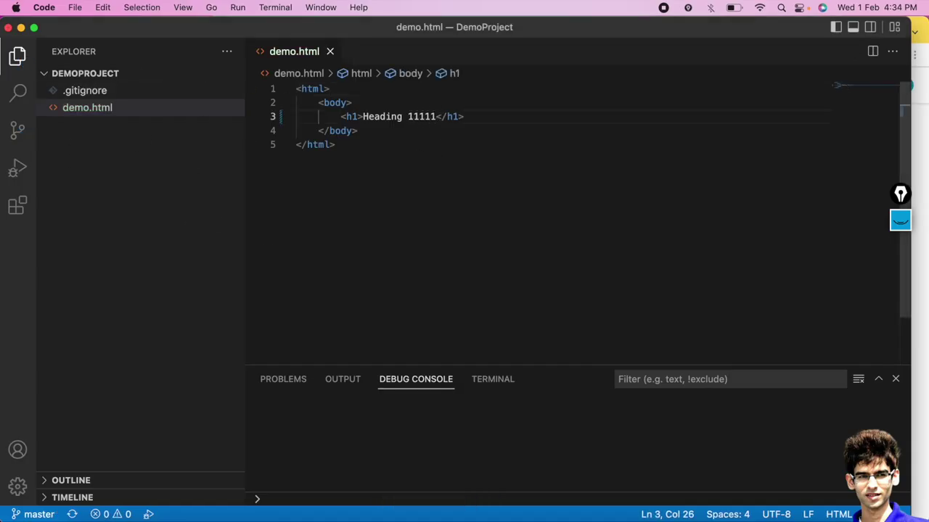
click(672, 513)
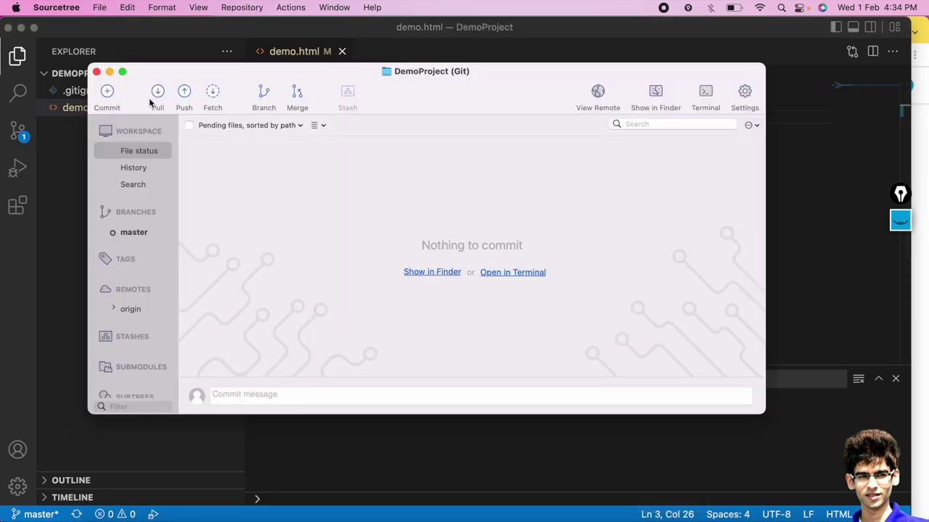
Inspect demo.html's pending diff lines, Heading 1 removed and Heading 11111 added, in File Status.
click(131, 168)
click(135, 151)
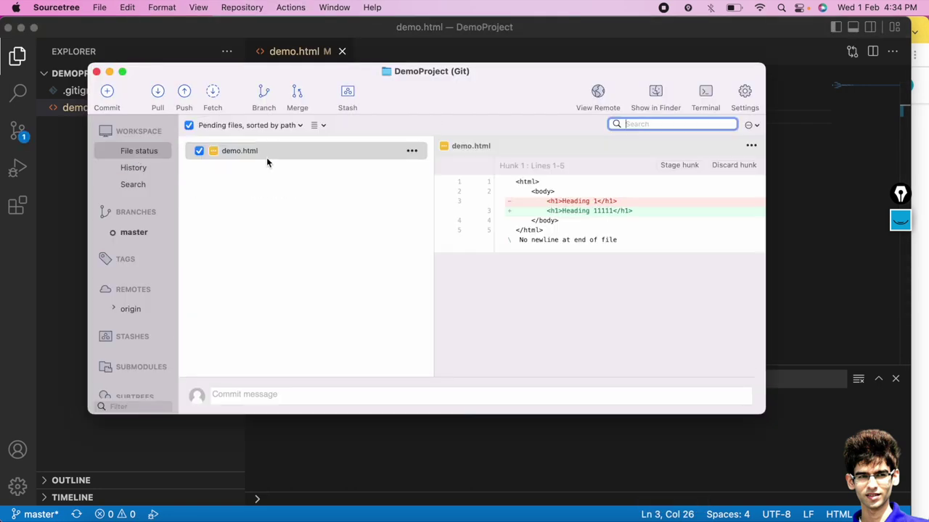
click(595, 202)
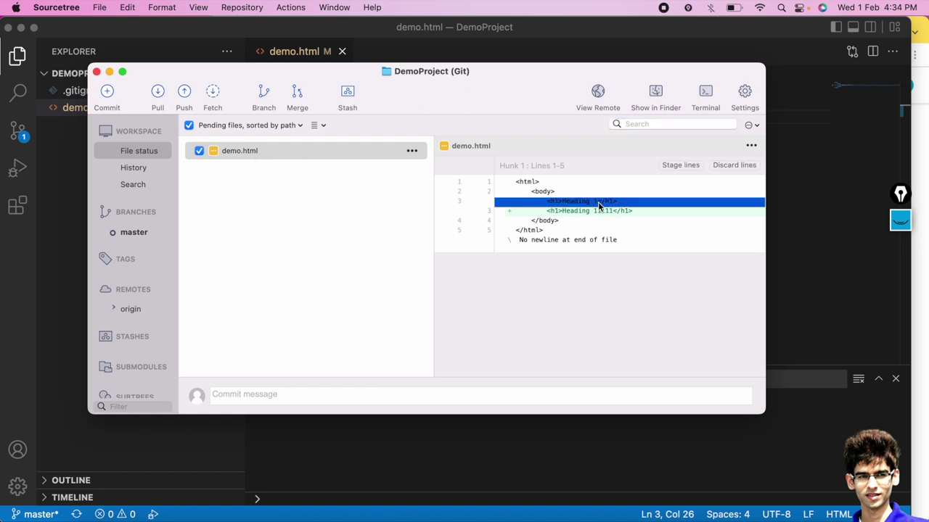
click(634, 244)
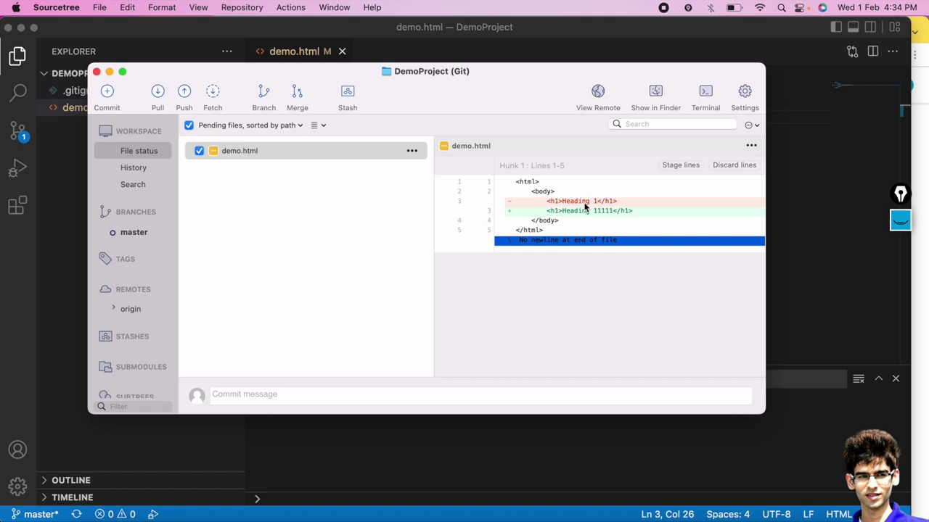
click(570, 201)
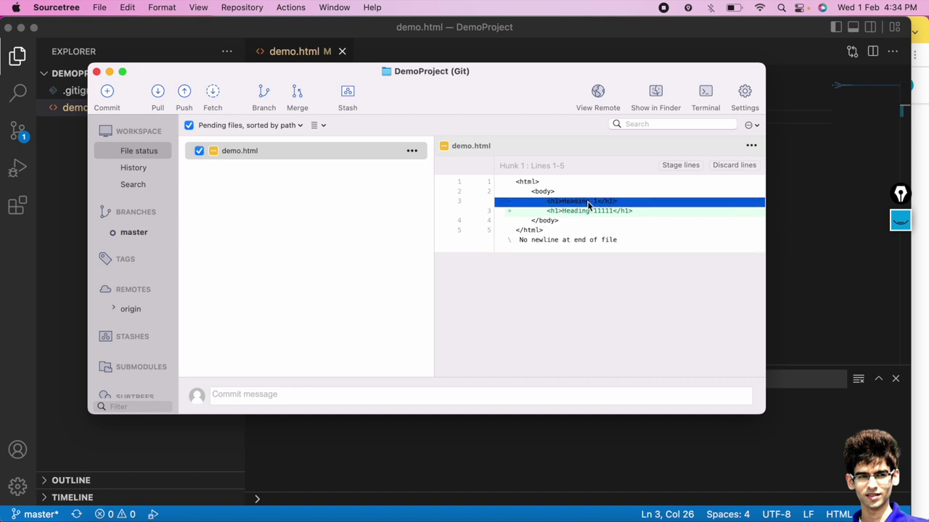
click(638, 212)
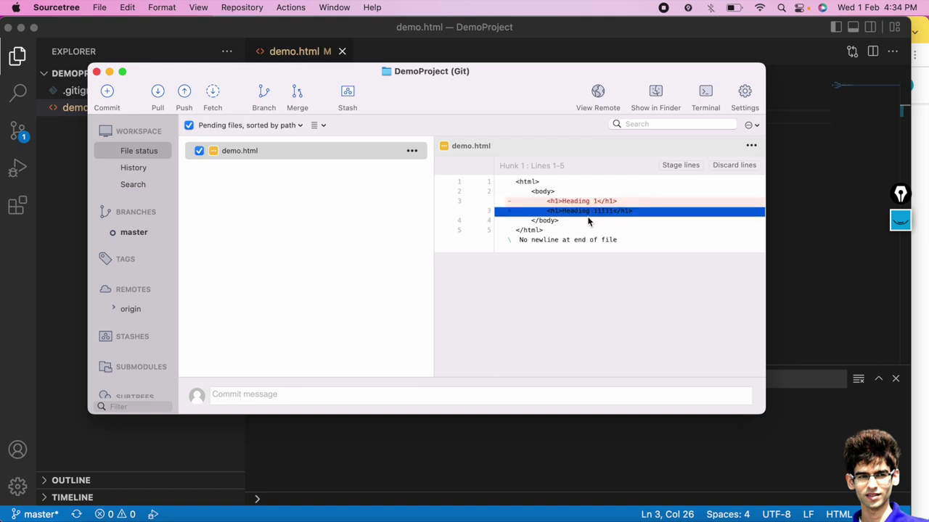
click(664, 251)
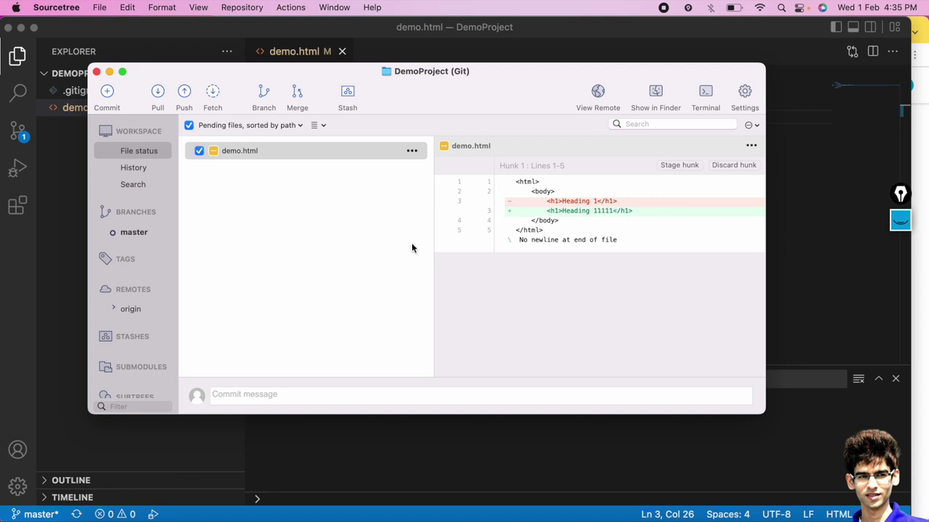
Commit the heading change locally with message 'There is a change in heading', without pushing.
click(241, 398)
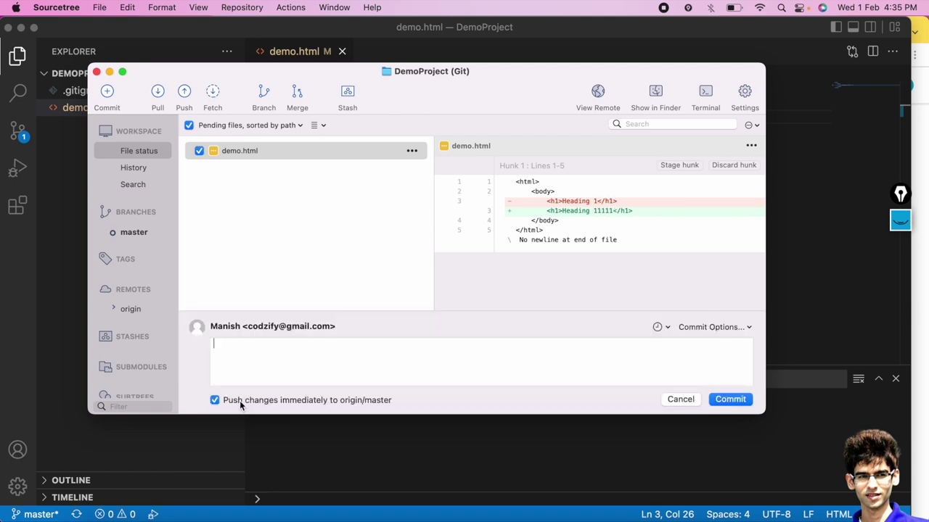
text(There is a change in heading)
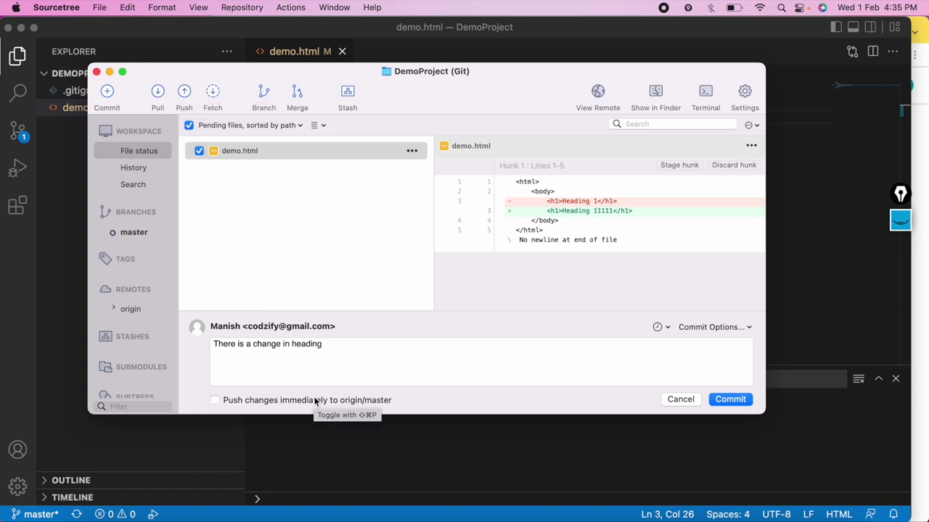
click(727, 399)
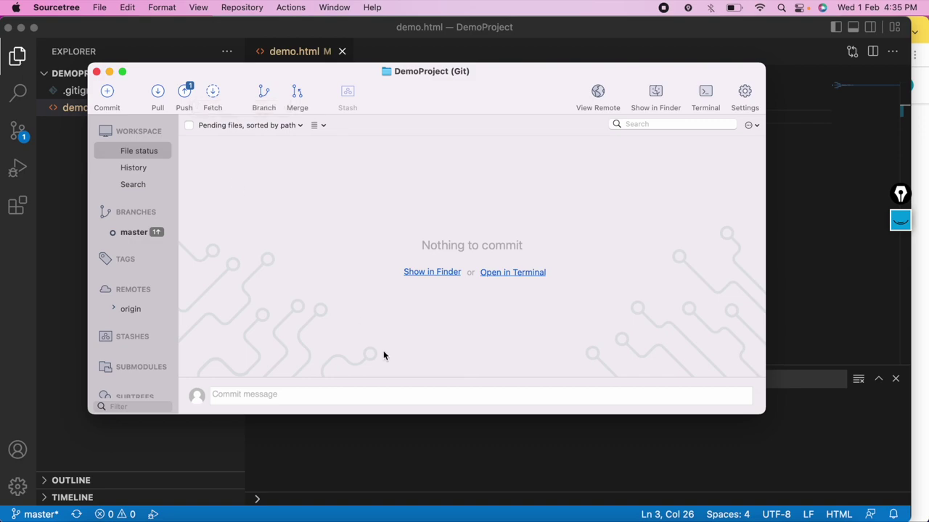
Check the Demo repository's commit list on Bitbucket in Chrome.
click(429, 516)
click(59, 179)
click(62, 203)
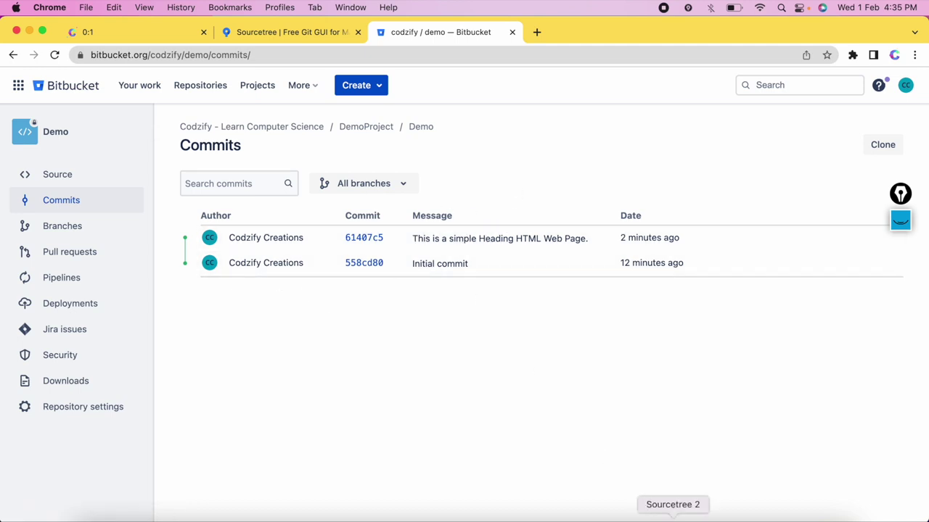
Push the heading commit from master to origin and review the full output.
click(672, 516)
click(185, 95)
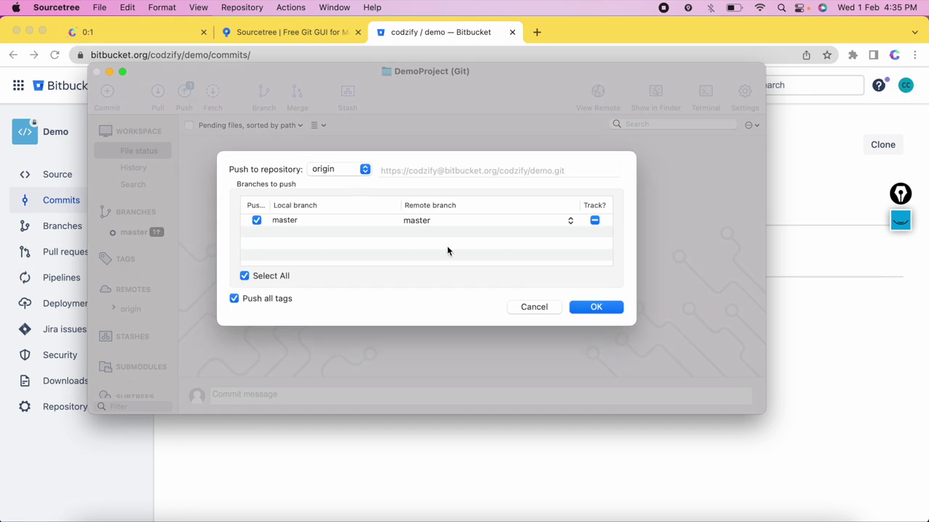
click(596, 307)
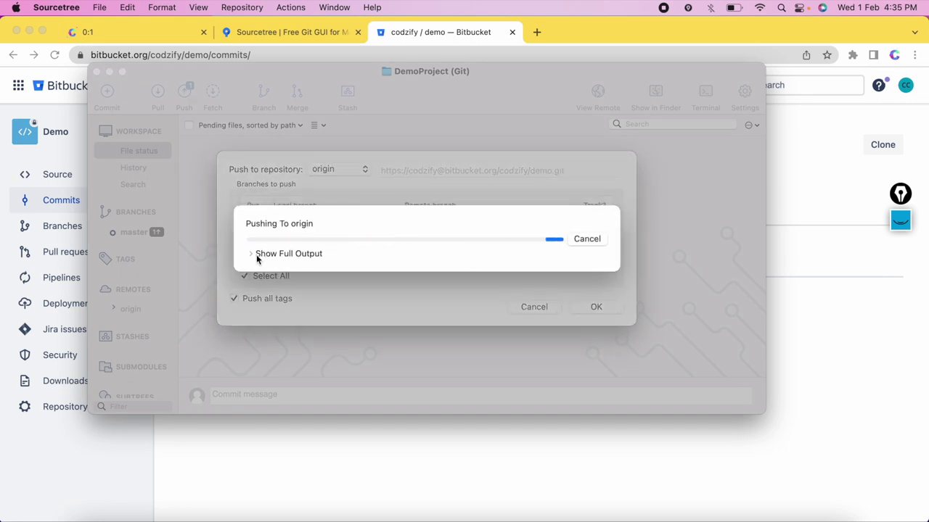
click(251, 253)
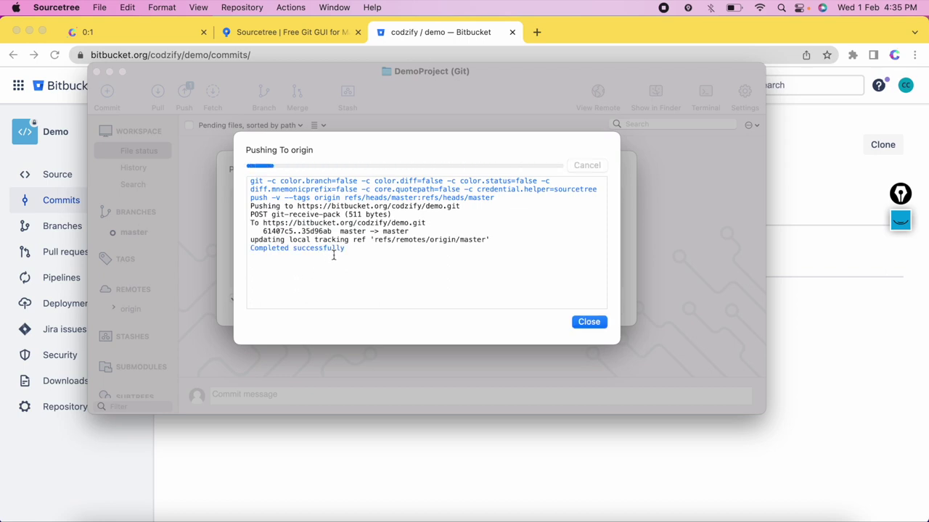
click(589, 323)
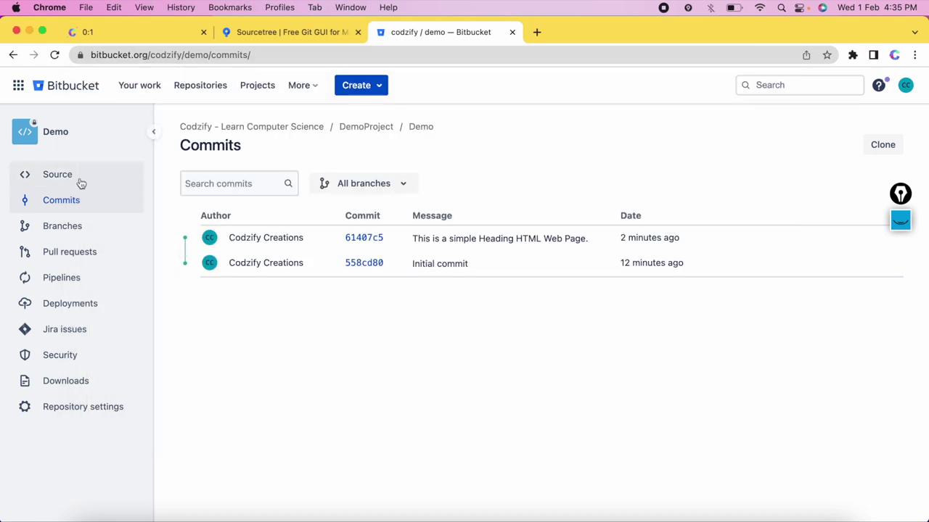
Verify Bitbucket commit 35d96ab changes Heading 1 to Heading 11111, then view Sourcetree's history.
click(72, 178)
click(73, 202)
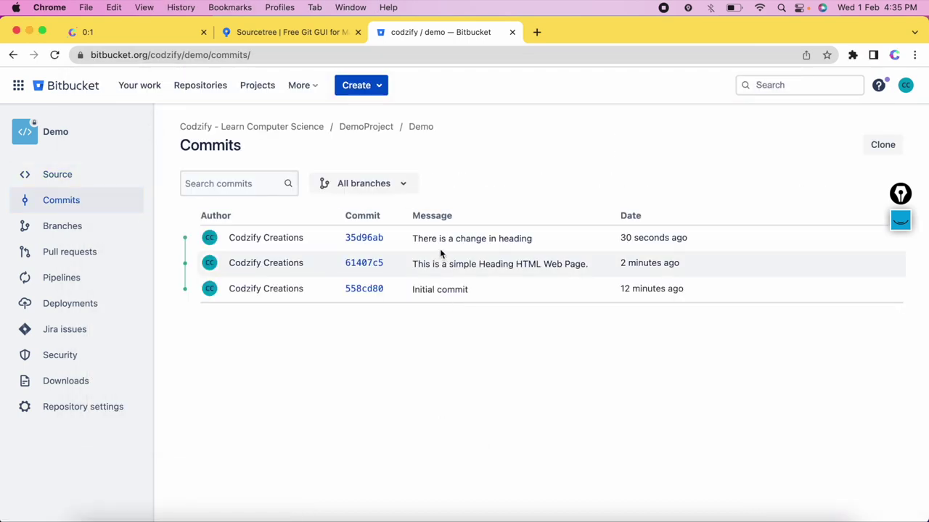
triple_click(417, 240)
click(356, 240)
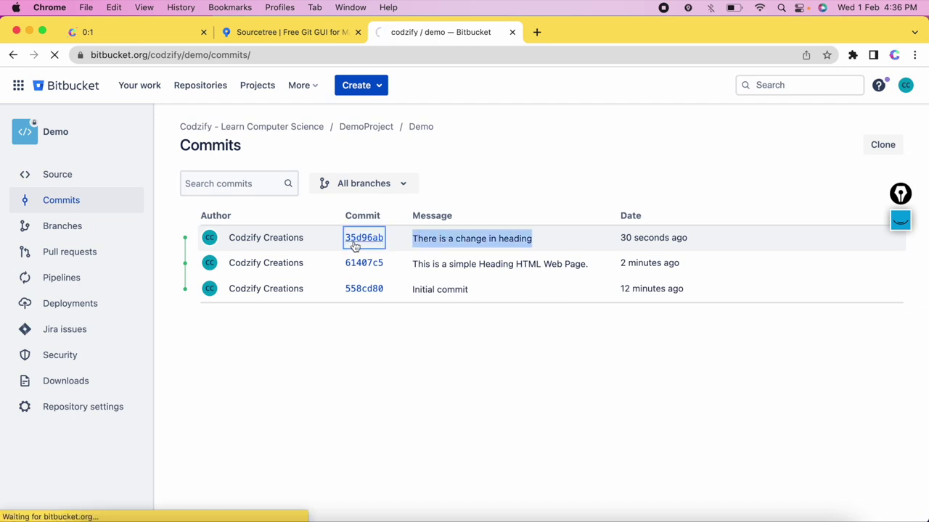
scroll(354, 358, down, 2)
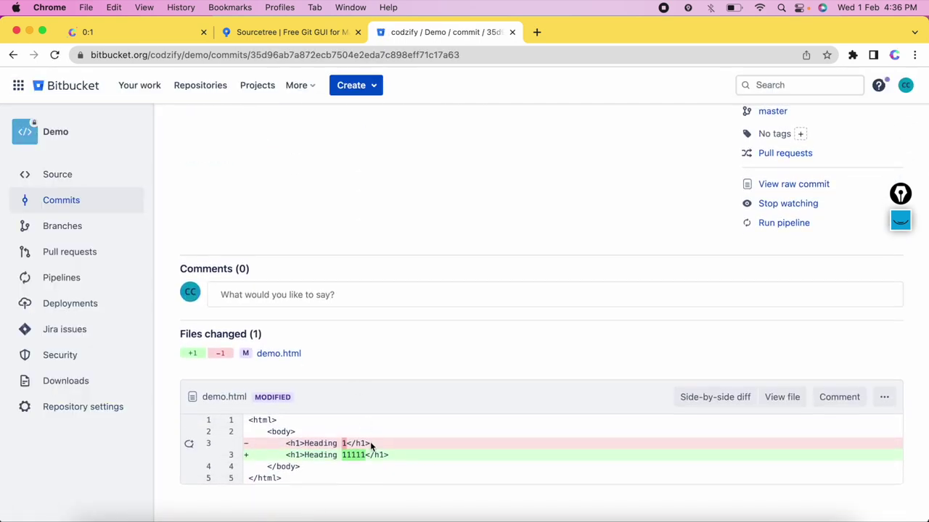
double_click(323, 443)
click(323, 443)
click(673, 514)
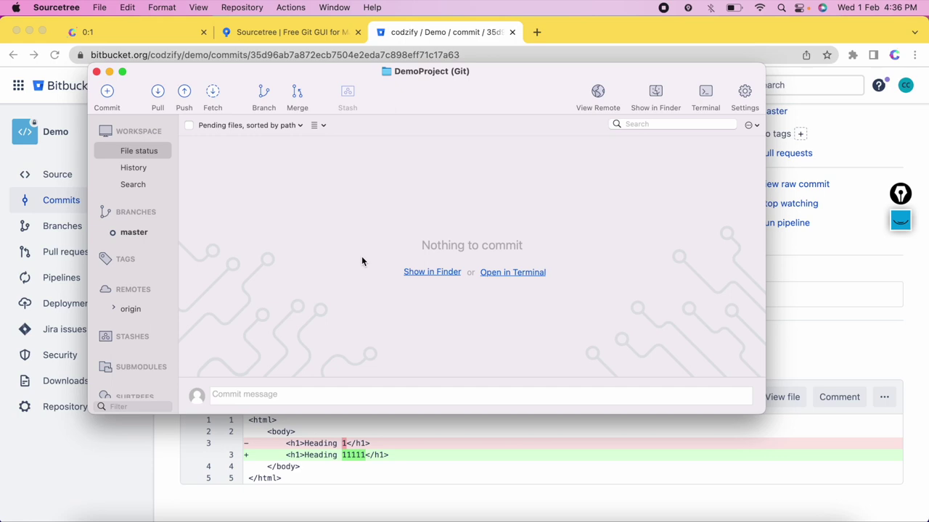
click(121, 169)
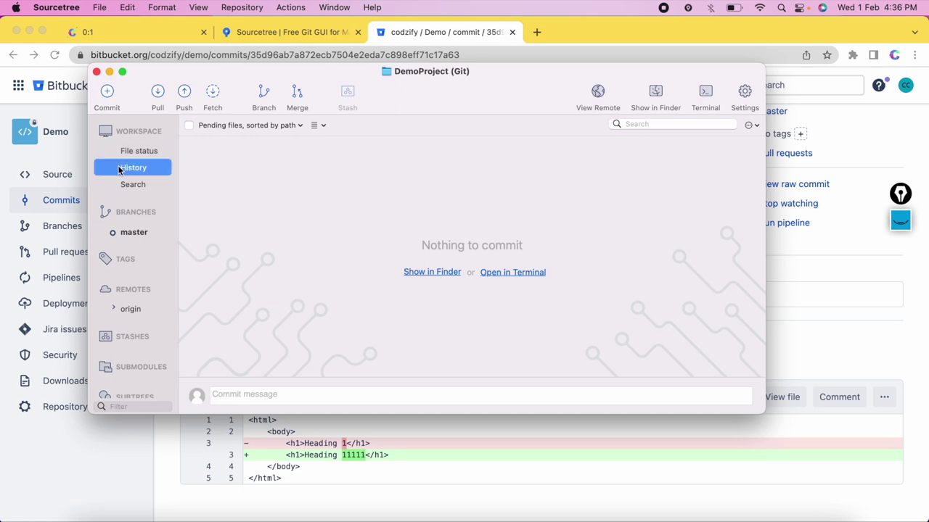